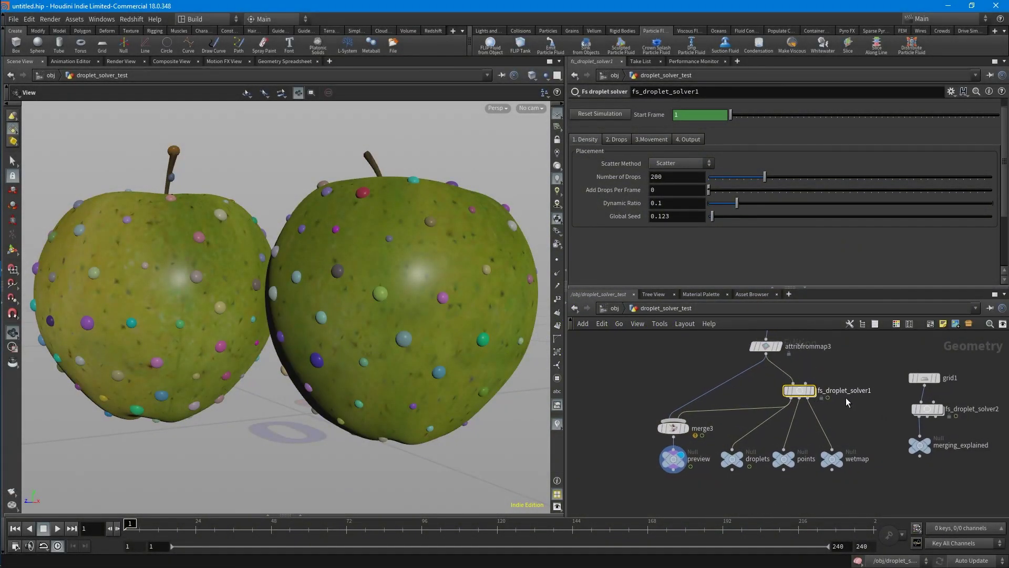
# - Play the initial droplet simulation on the apples briefly and return the timeline to frame 1
pyautogui.moveTo(845, 404); pyautogui.dragTo(839, 393, button='middle')
pyautogui.moveTo(668, 177); pyautogui.dragTo(631, 171)
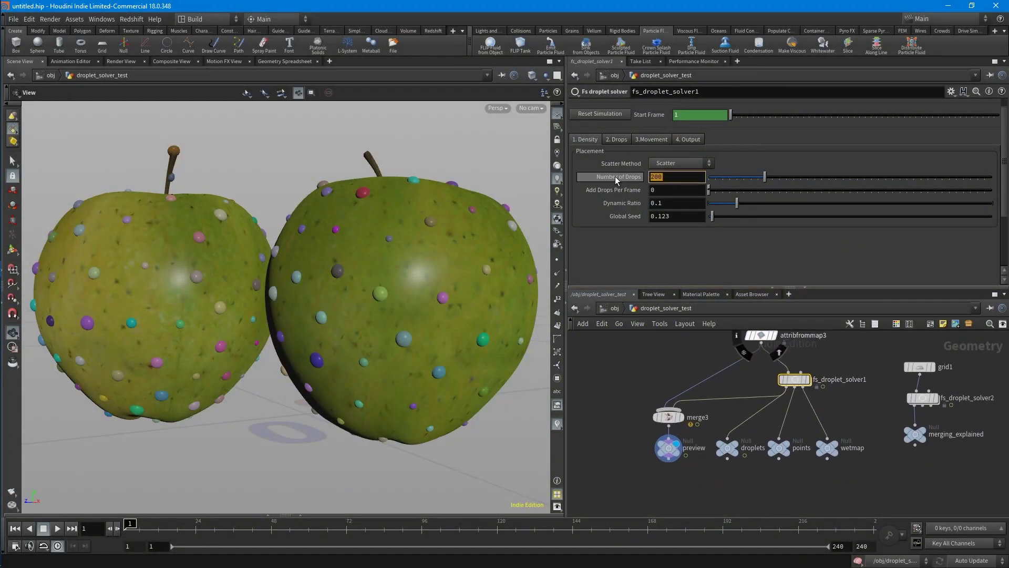
pyautogui.click(58, 528)
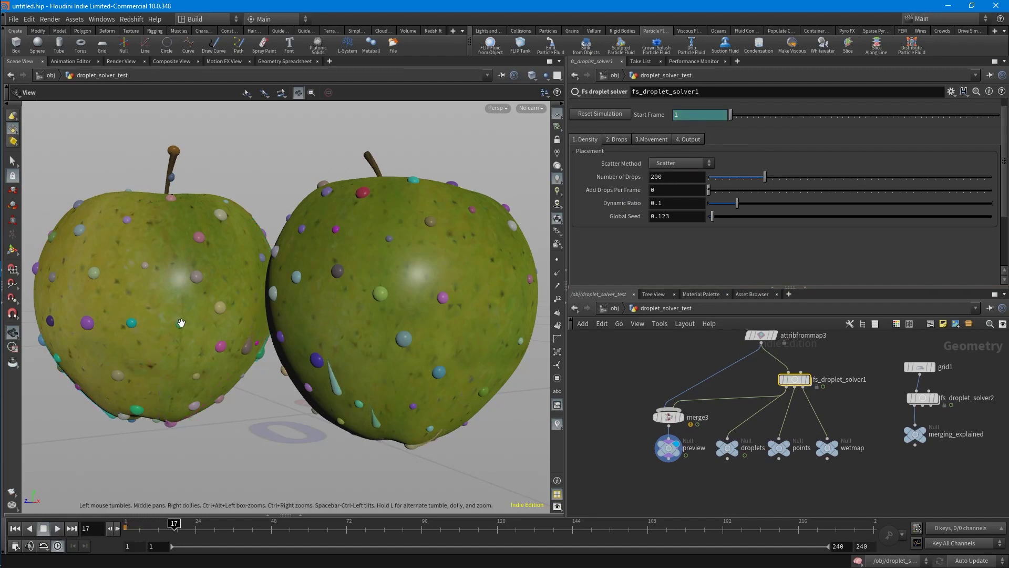
pyautogui.click(130, 524)
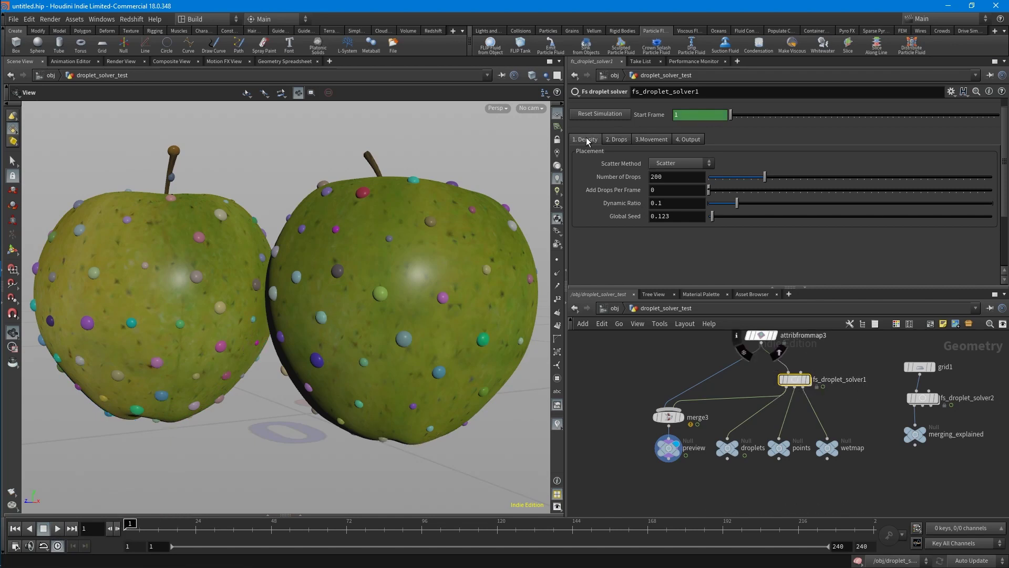
# - Review the Drops, Movement and Output settings of fs_droplet_solver1 and return to its Density settings
pyautogui.click(617, 140)
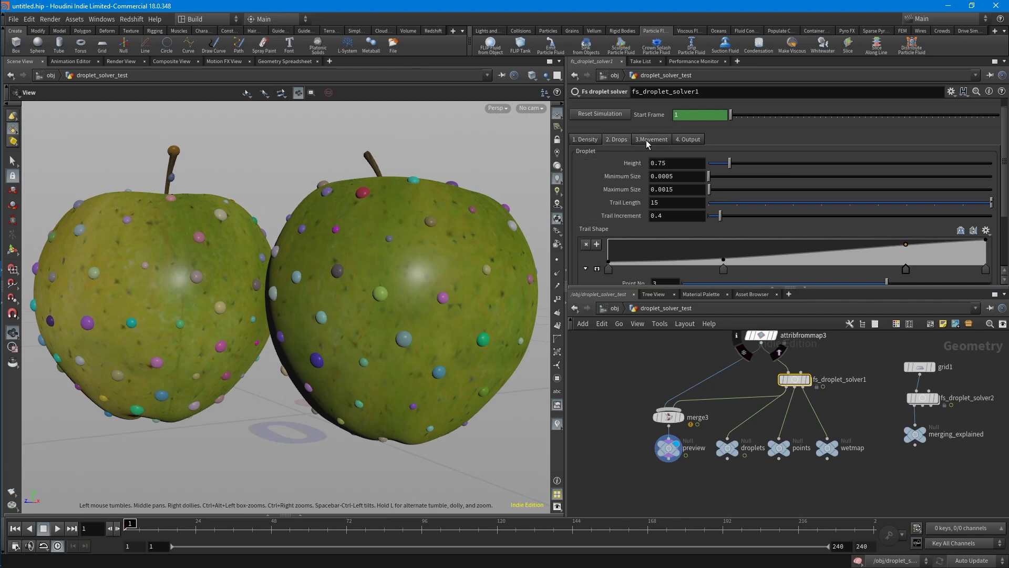
pyautogui.click(645, 140)
pyautogui.click(685, 139)
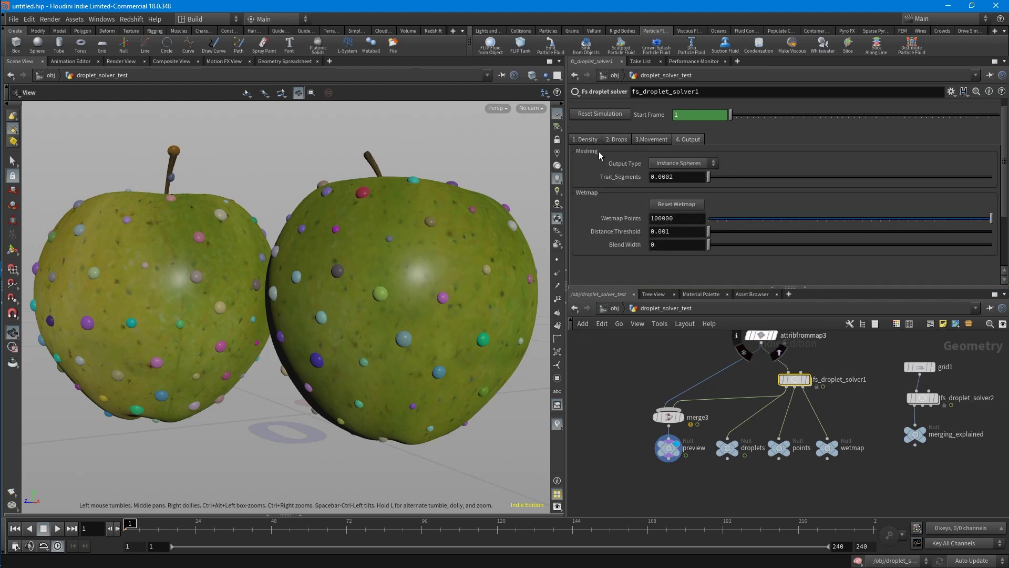
pyautogui.click(588, 140)
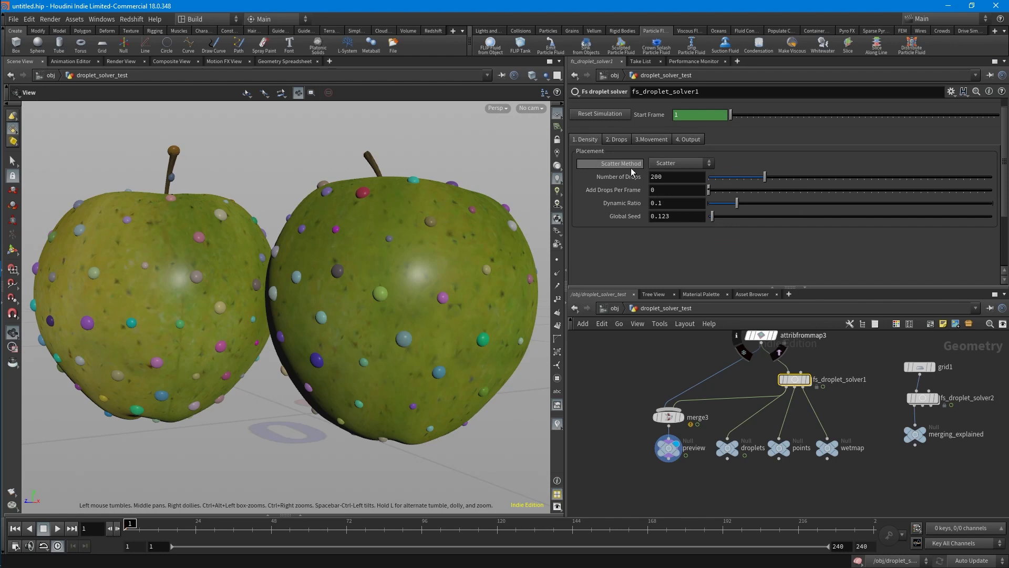
# - Try the Paint Scatter and Custom Scatter methods for droplet placement, switching back to Scatter
pyautogui.click(678, 162)
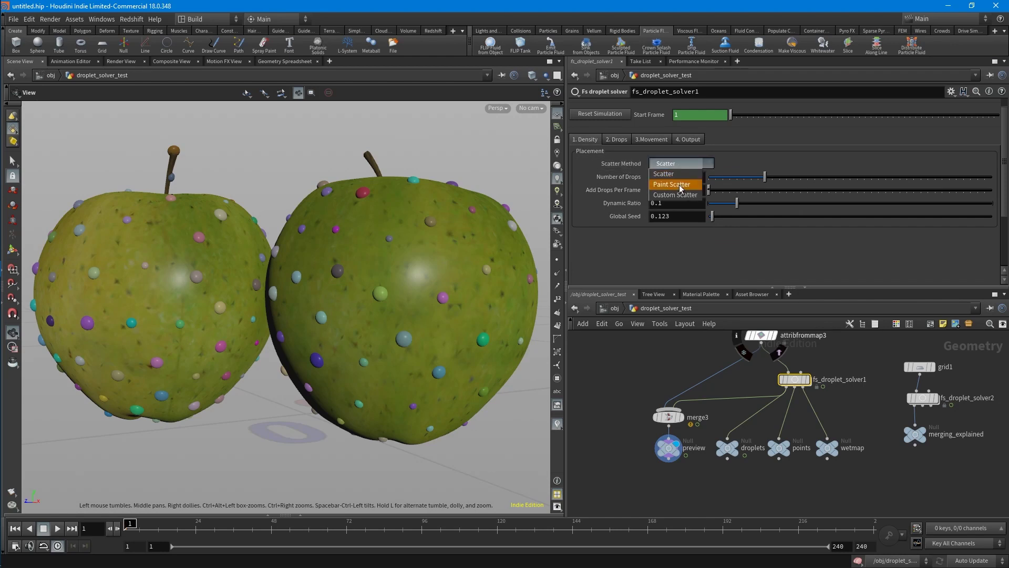
pyautogui.click(679, 184)
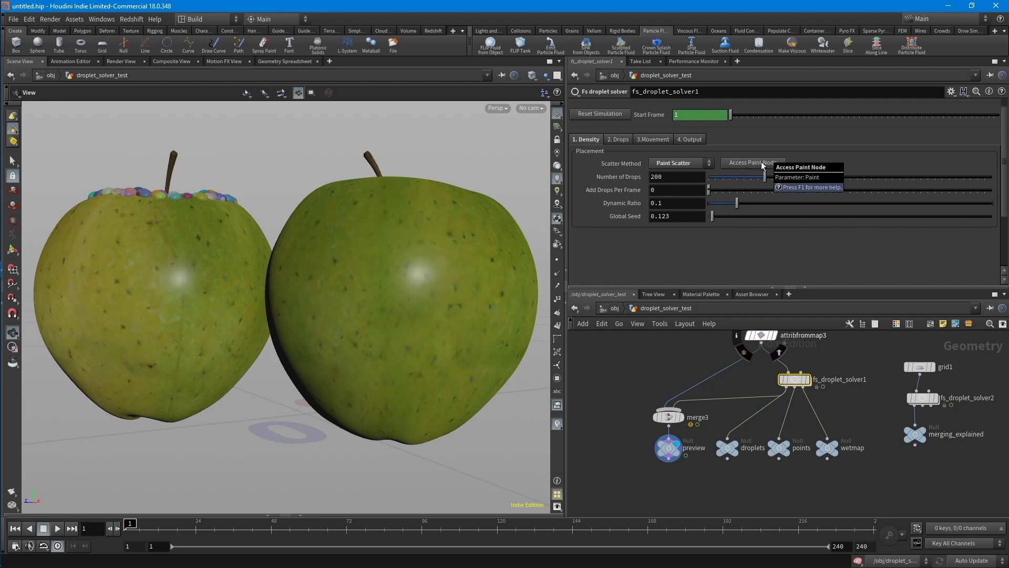
pyautogui.click(692, 164)
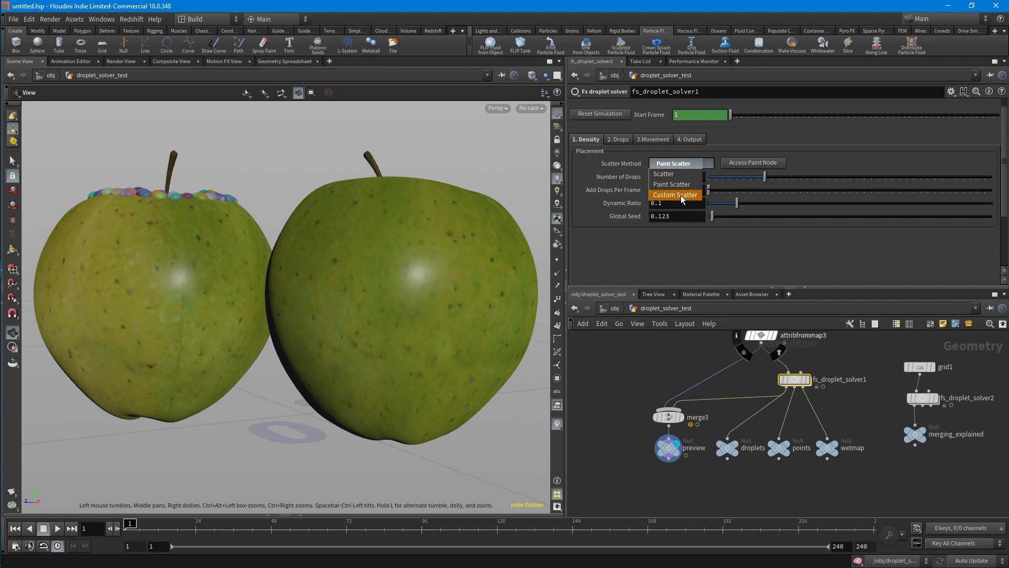
pyautogui.click(680, 195)
pyautogui.click(801, 371)
pyautogui.press('Escape')
pyautogui.click(679, 163)
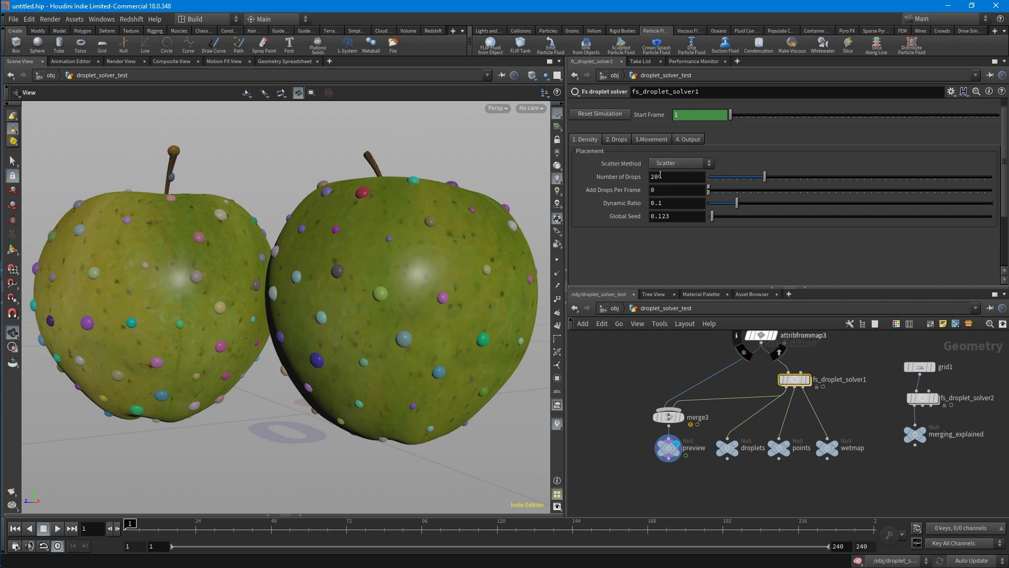
# - Set the droplet solver's Number of Drops to 300
pyautogui.moveTo(663, 176); pyautogui.dragTo(582, 173)
pyautogui.write('300')
pyautogui.press('Return')
# - Try Add Drops Per Frame at 5 by playing the simulation, and return to frame 1
pyautogui.moveTo(670, 190); pyautogui.dragTo(572, 188)
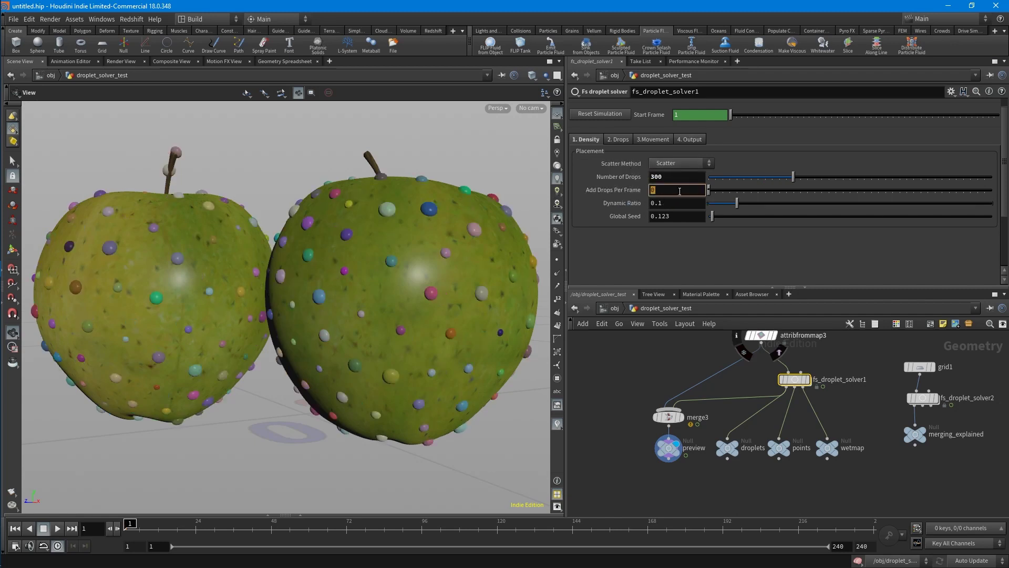
pyautogui.write('5')
pyautogui.press('Return')
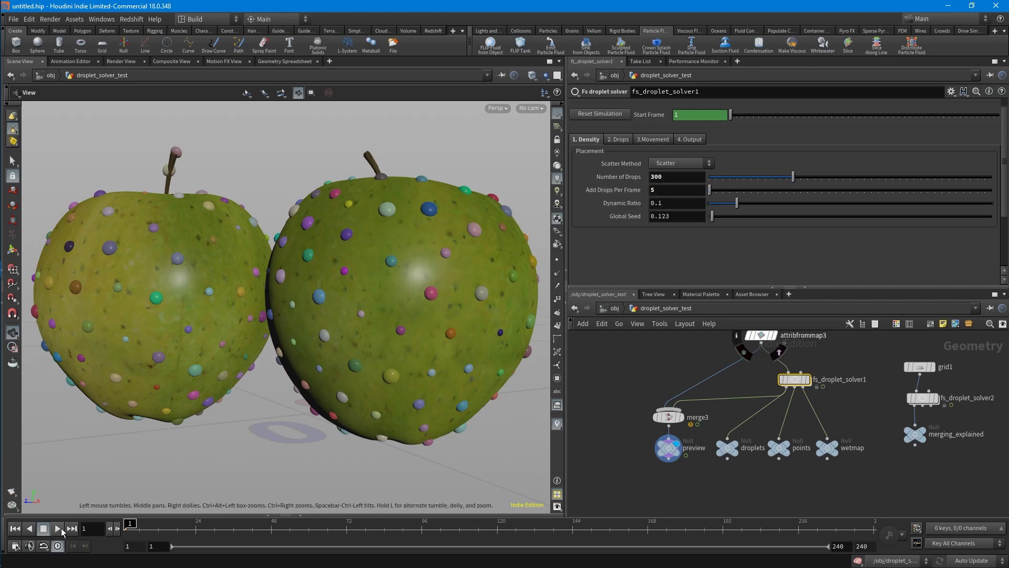
pyautogui.click(57, 528)
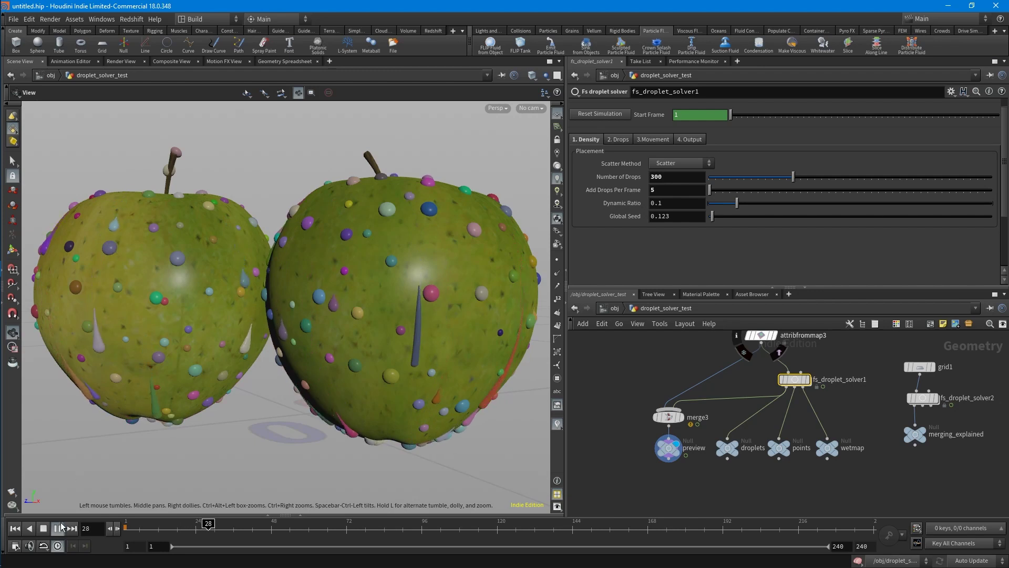
pyautogui.click(46, 529)
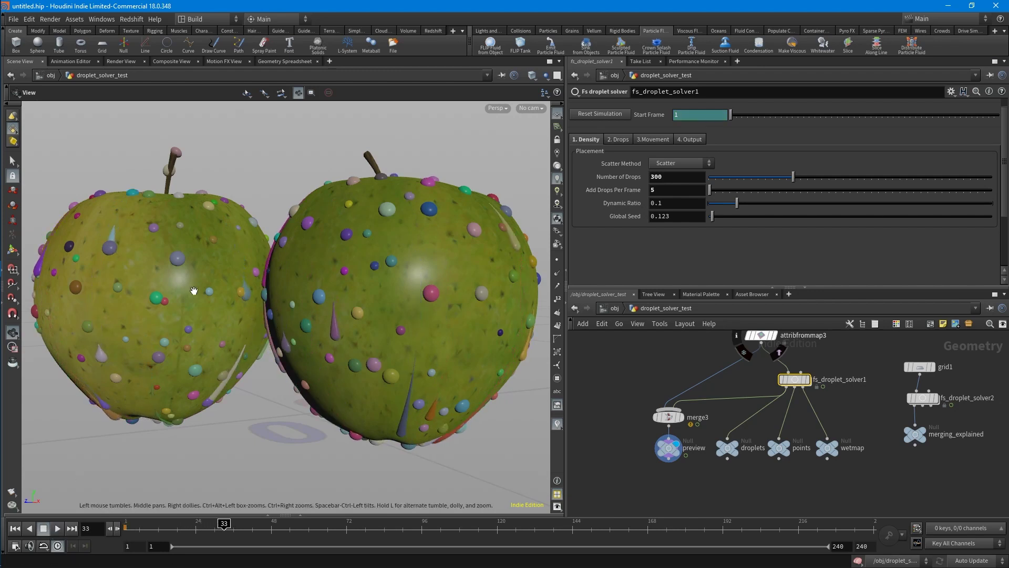
pyautogui.click(125, 531)
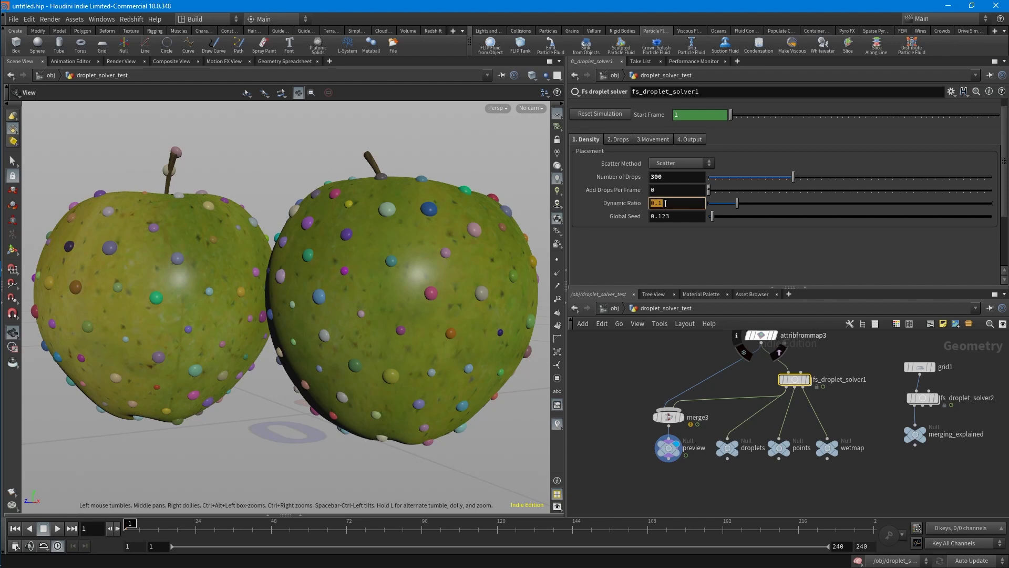
# - Try a Dynamic Ratio of 0.5 by playing the simulation, and restore the value to 0.1
pyautogui.moveTo(676, 203); pyautogui.dragTo(653, 203)
pyautogui.write('0.5')
pyautogui.press('Return')
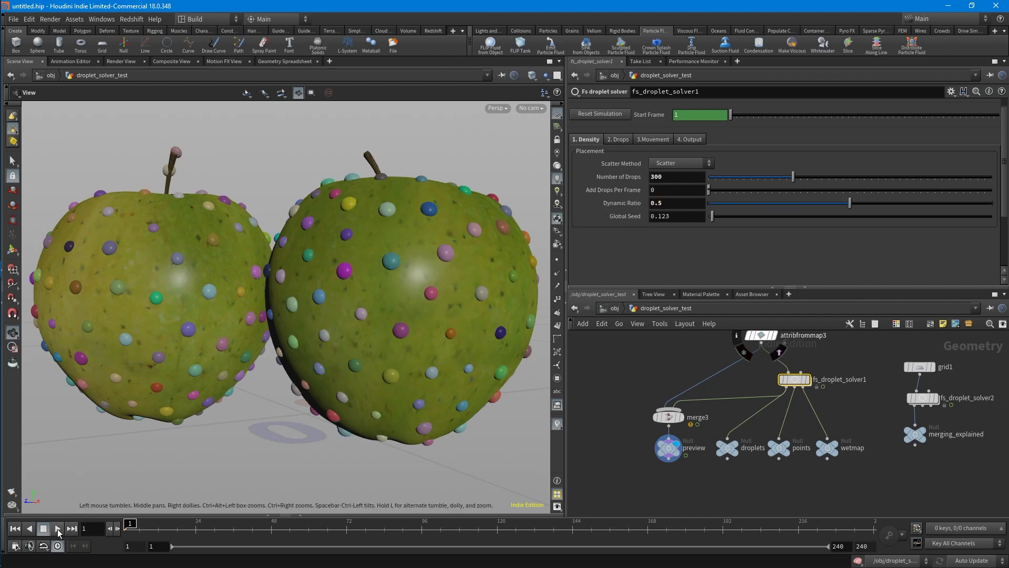
pyautogui.click(58, 528)
pyautogui.click(125, 527)
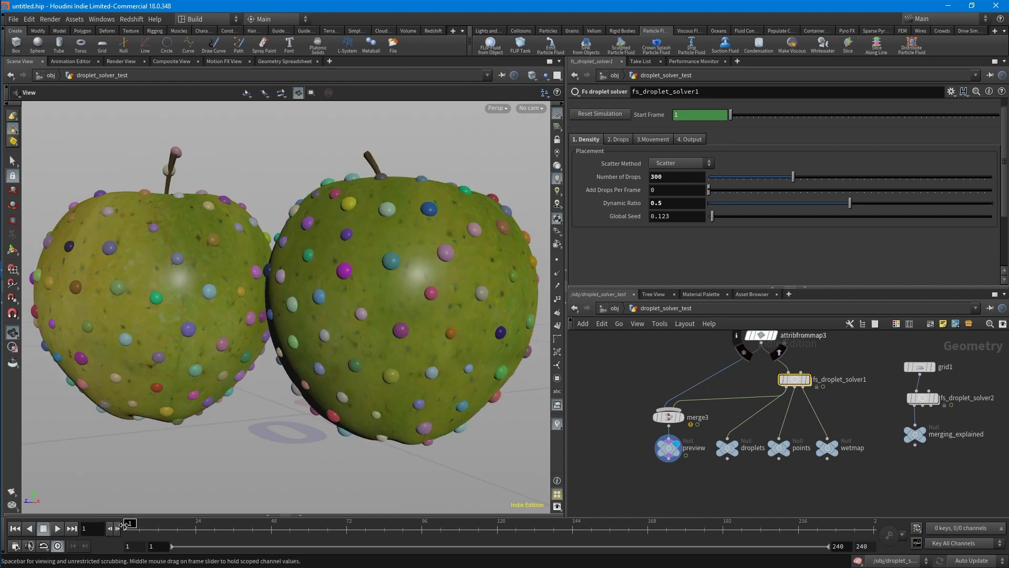
pyautogui.press('BackSpace')
pyautogui.write('1')
pyautogui.press('Return')
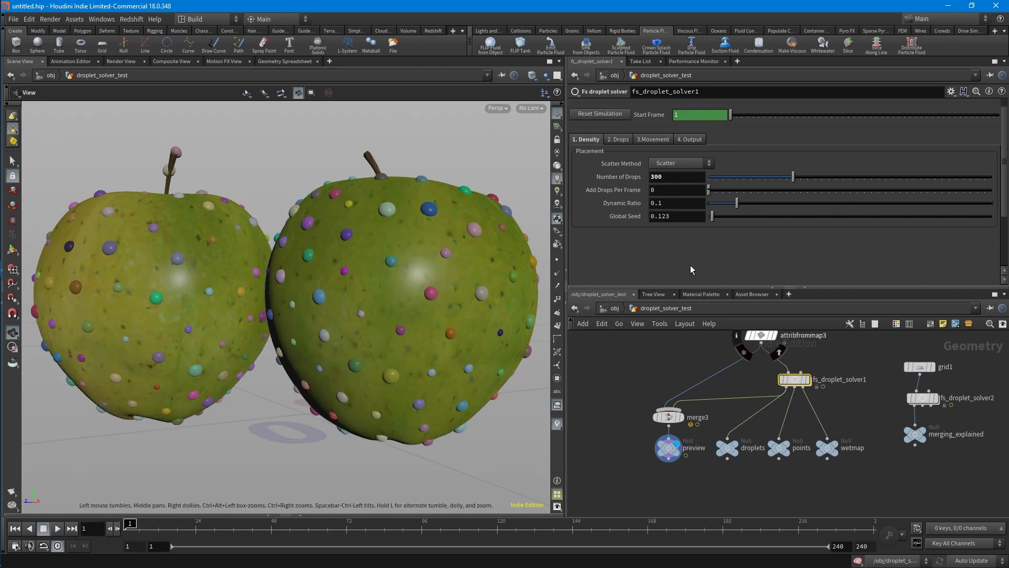
# - Try a different Global Seed for the drop placement and restore it to 0.123
pyautogui.moveTo(720, 216); pyautogui.dragTo(712, 216)
pyautogui.click(687, 215)
pyautogui.press('BackSpace')
pyautogui.write('23')
pyautogui.press('Return')
# - Set the droplet Height to 0.8 in the Drops settings while inspecting the apple up close
pyautogui.click(621, 140)
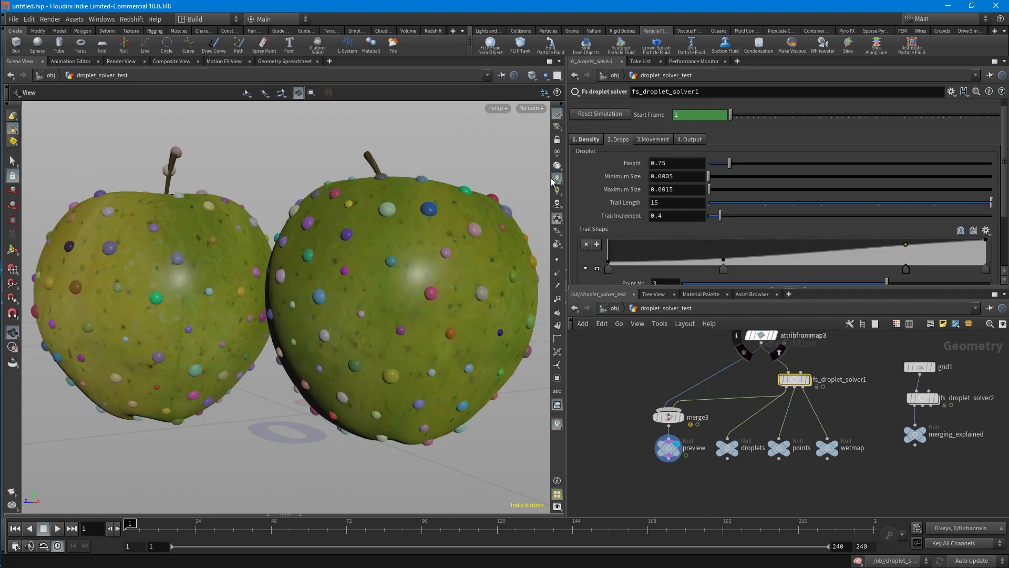
pyautogui.moveTo(468, 263); pyautogui.dragTo(408, 290)
pyautogui.moveTo(408, 290); pyautogui.dragTo(482, 361, button='right')
pyautogui.moveTo(729, 167); pyautogui.dragTo(730, 167)
# - Try a Minimum Size of 0.0003 and a different Maximum Size, restoring them to 0.0005 and 0.0015
pyautogui.click(680, 178)
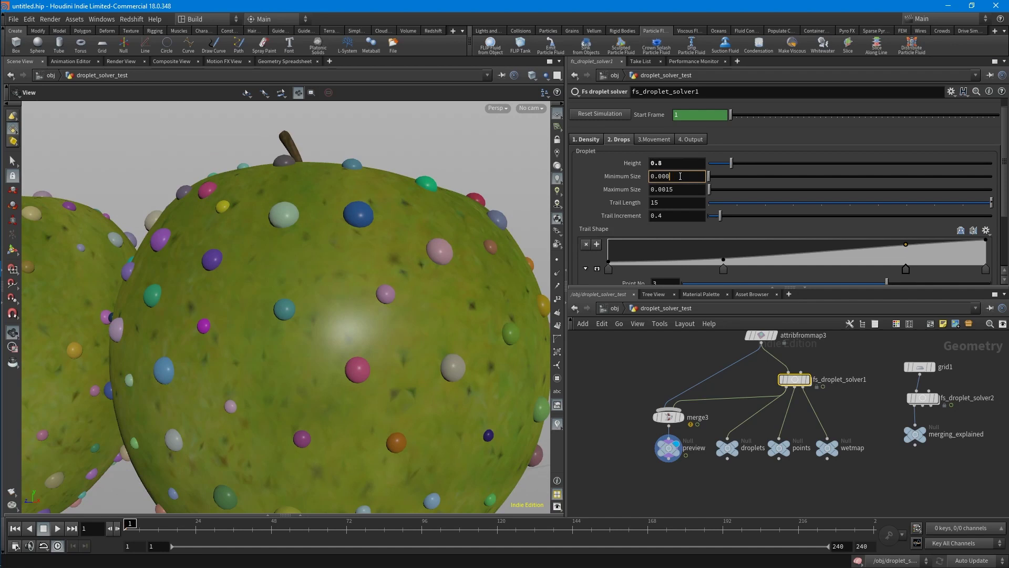
pyautogui.write('3')
pyautogui.press('Return')
pyautogui.write('5')
pyautogui.press('Return')
pyautogui.write('2')
pyautogui.press('Return')
pyautogui.press('BackSpace')
pyautogui.write('5')
pyautogui.press('Return')
# - Play the simulation until droplet trails form, stop it, and set the Trail Length to 10
pyautogui.scroll(-5, 279, 273)
pyautogui.moveTo(279, 272); pyautogui.dragTo(326, 268)
pyautogui.click(55, 529)
pyautogui.click(48, 529)
pyautogui.scroll(6, 505, 351)
pyautogui.moveTo(664, 203); pyautogui.dragTo(545, 202)
pyautogui.press('Return')
# - Reshape the Trail Shape ramp by raising its second point, lowering its end point and readjusting the third point
pyautogui.scroll(-3, 243, 309)
pyautogui.moveTo(244, 309); pyautogui.dragTo(315, 308, button='middle')
pyautogui.scroll(-3, 308, 302)
pyautogui.scroll(7, 408, 317)
pyautogui.moveTo(408, 317); pyautogui.dragTo(376, 341)
pyautogui.moveTo(396, 319); pyautogui.dragTo(304, 196, button='right')
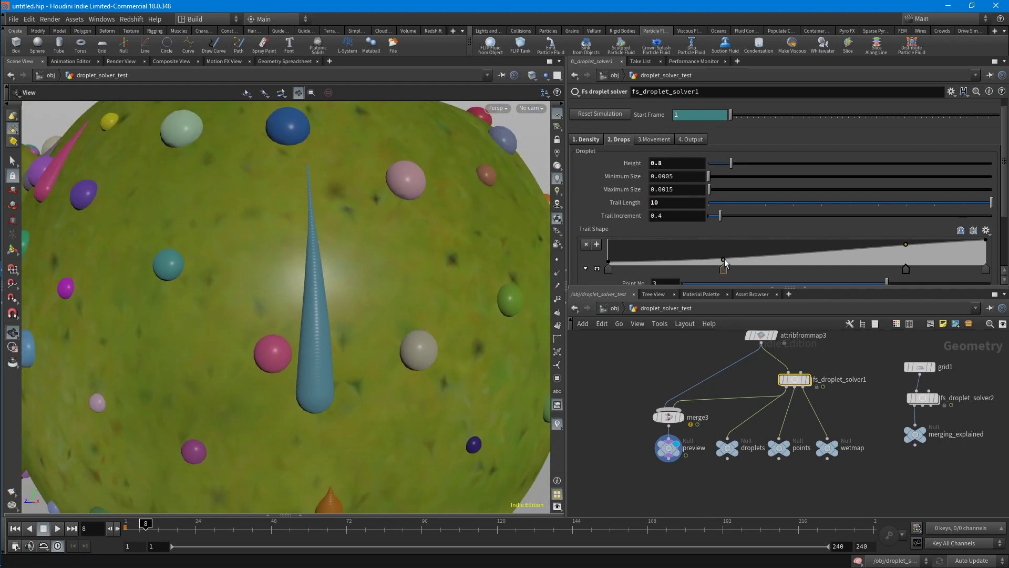
pyautogui.moveTo(725, 261)
pyautogui.mouseDown()
pyautogui.moveTo(725, 248)
pyautogui.moveTo(723, 256)
pyautogui.mouseUp()
pyautogui.moveTo(905, 244); pyautogui.dragTo(906, 240)
pyautogui.moveTo(986, 239); pyautogui.dragTo(985, 248)
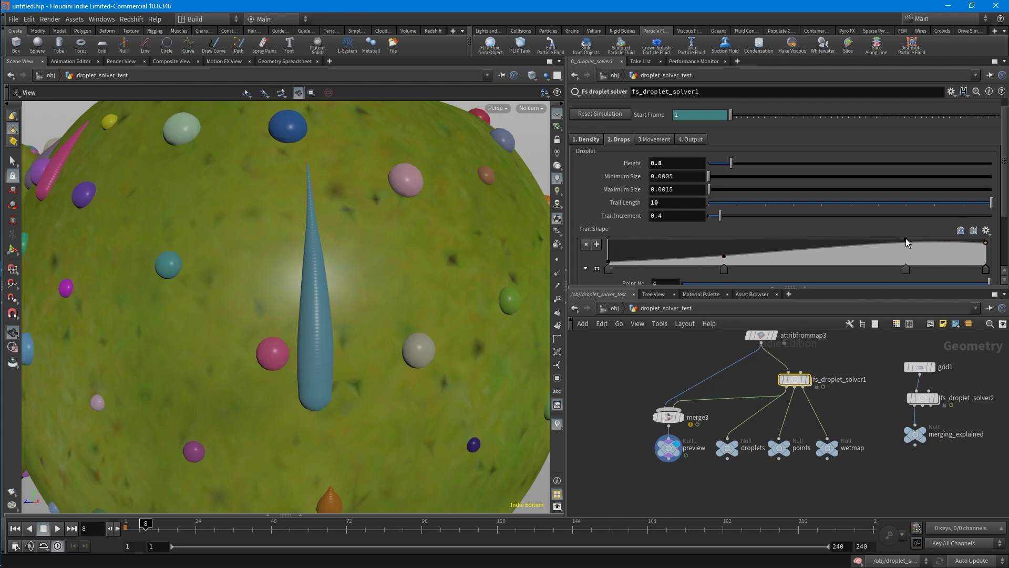
pyautogui.moveTo(907, 239); pyautogui.dragTo(906, 245)
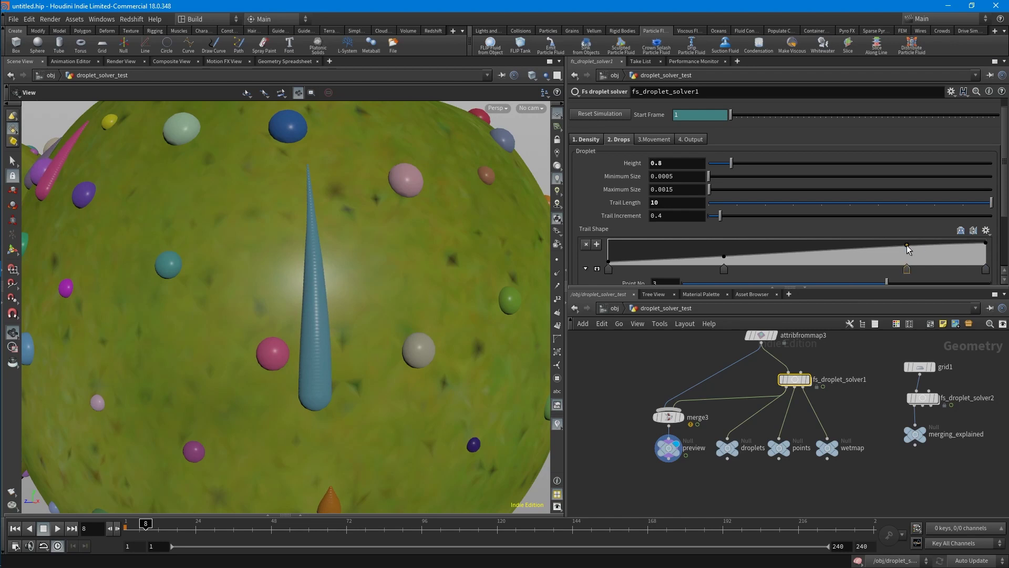
# - Set the movement Speed Multiplier to 0.2, preview the simulation, and return to frame 1
pyautogui.scroll(-5, 491, 215)
pyautogui.click(661, 140)
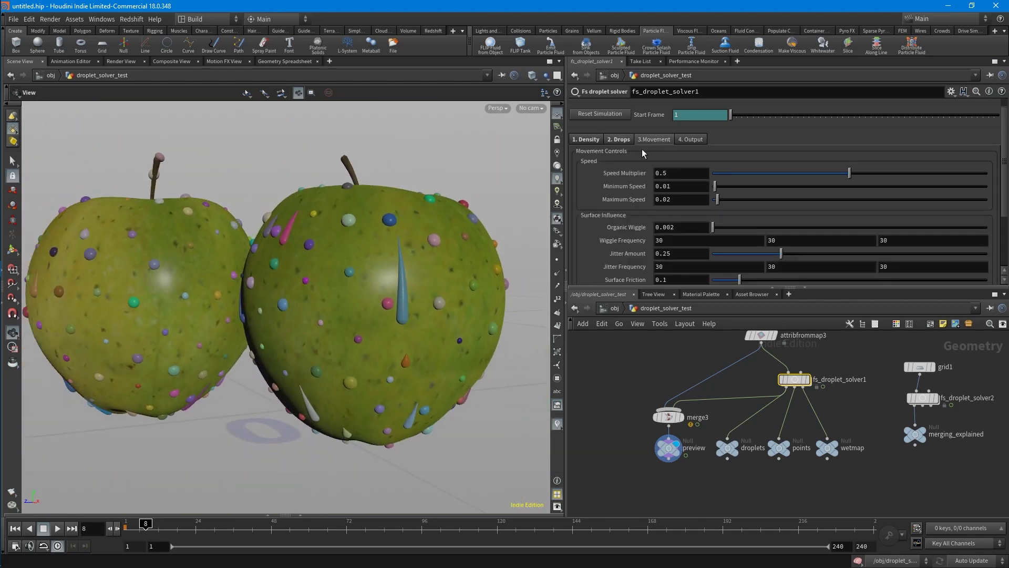
pyautogui.scroll(-1, 392, 252)
pyautogui.moveTo(670, 173); pyautogui.dragTo(591, 174)
pyautogui.write('0.2')
pyautogui.press('Return')
pyautogui.click(120, 535)
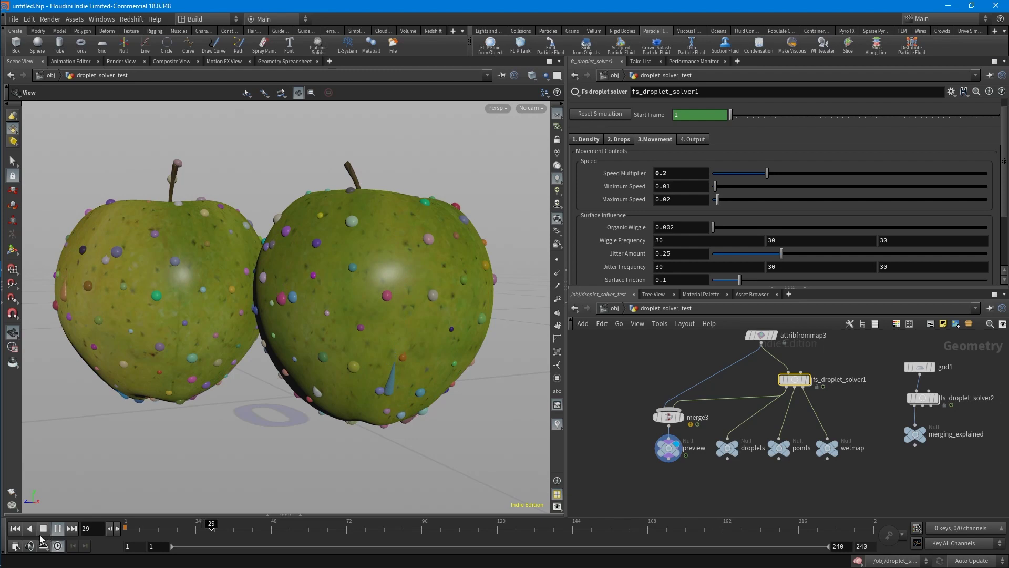
pyautogui.click(45, 529)
pyautogui.click(124, 528)
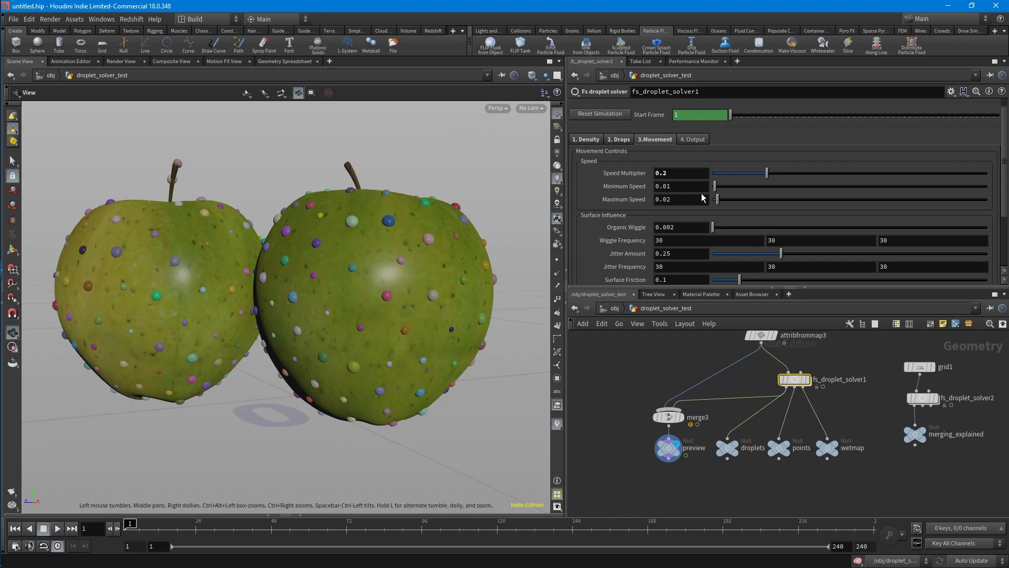
# - Set the Organic Wiggle to 0.005, preview the droplet movement, and return to frame 1
pyautogui.click(663, 199)
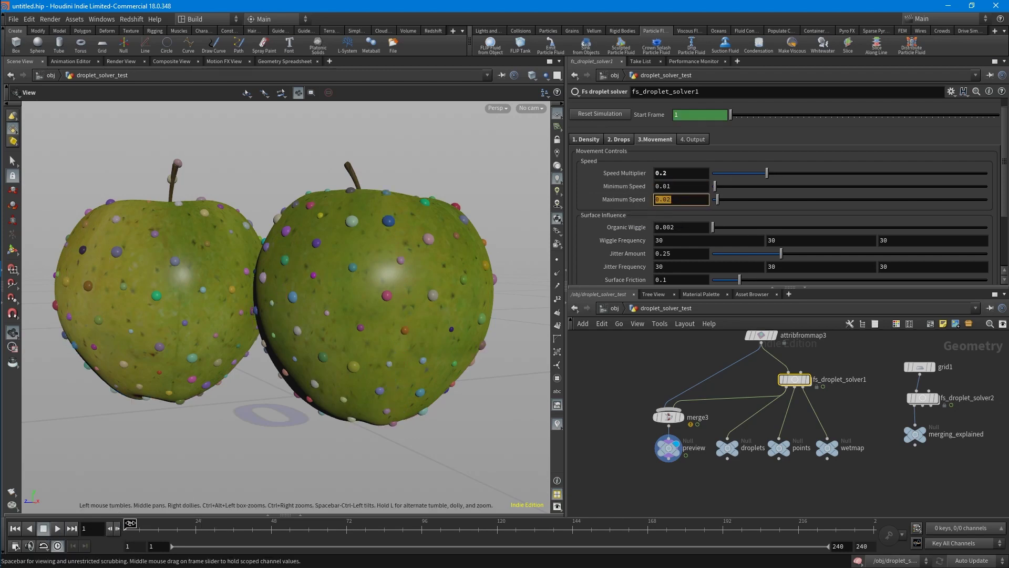
pyautogui.click(683, 227)
pyautogui.press('BackSpace')
pyautogui.write('5')
pyautogui.press('Return')
pyautogui.click(59, 528)
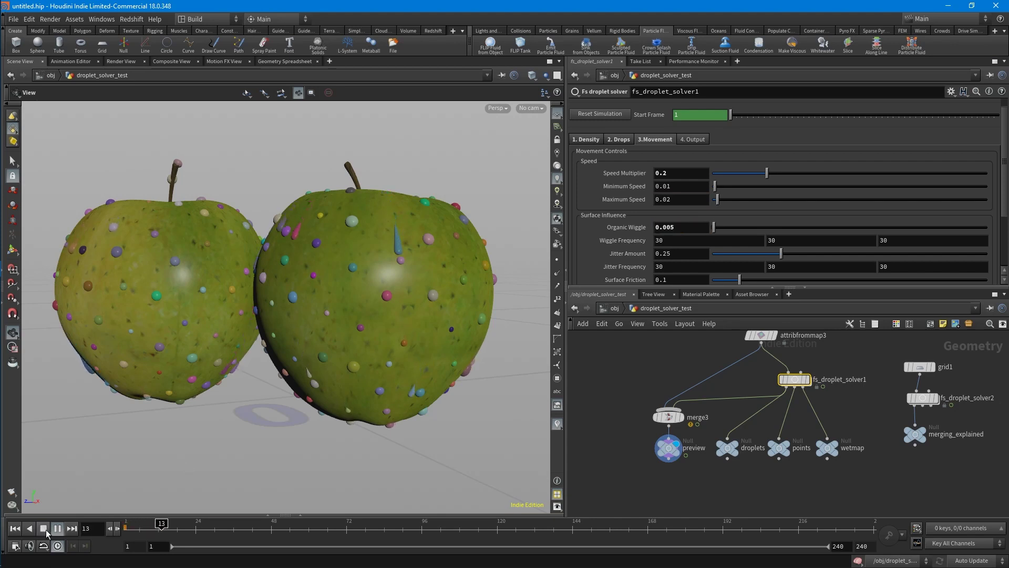
pyautogui.click(44, 528)
pyautogui.scroll(-1, 642, 232)
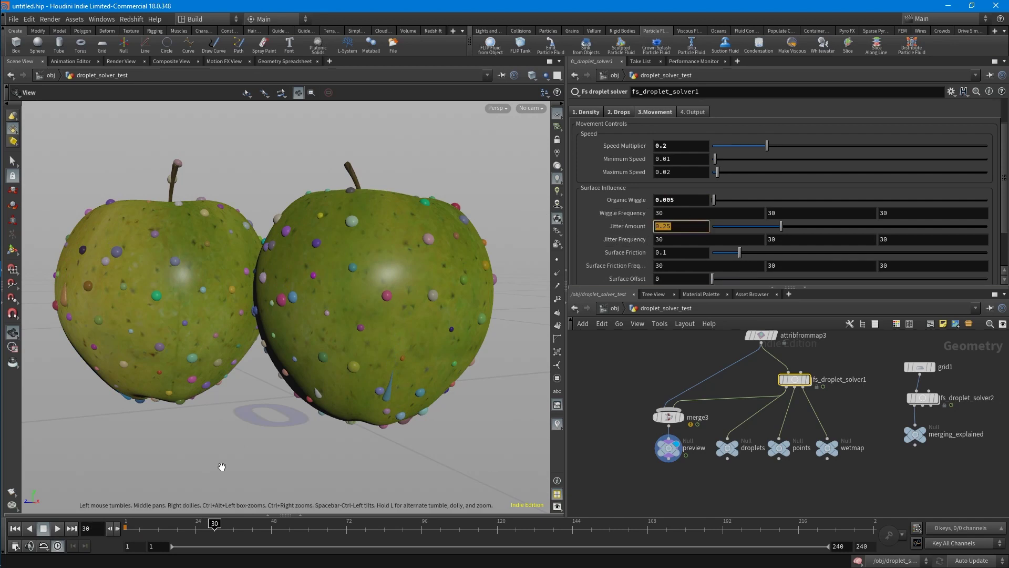
pyautogui.click(125, 528)
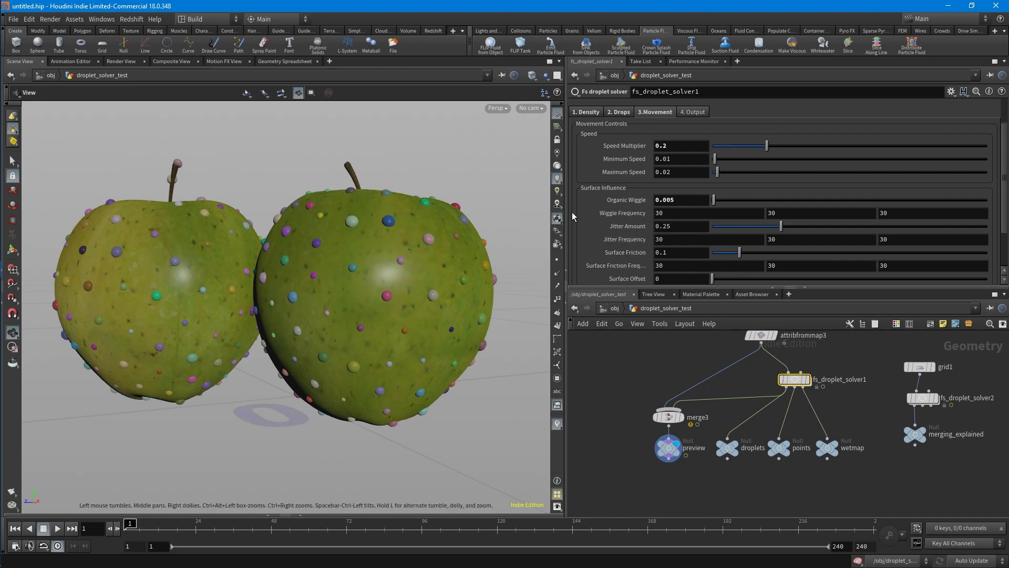
# - Try a Jitter Amount of 4 by playing the simulation, and return to frame 1
pyautogui.doubleClick(670, 225)
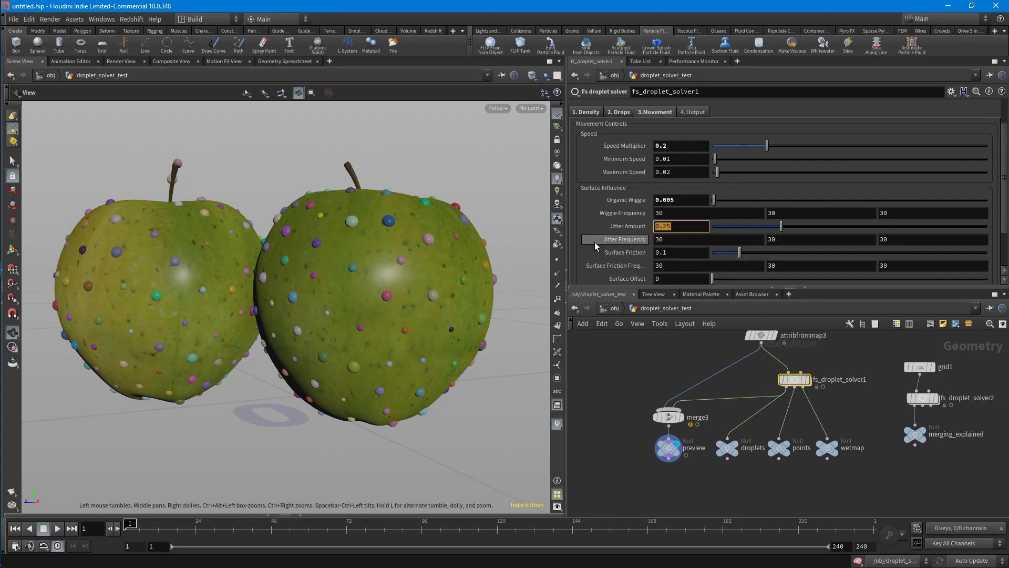
pyautogui.write('4')
pyautogui.press('Return')
pyautogui.click(57, 529)
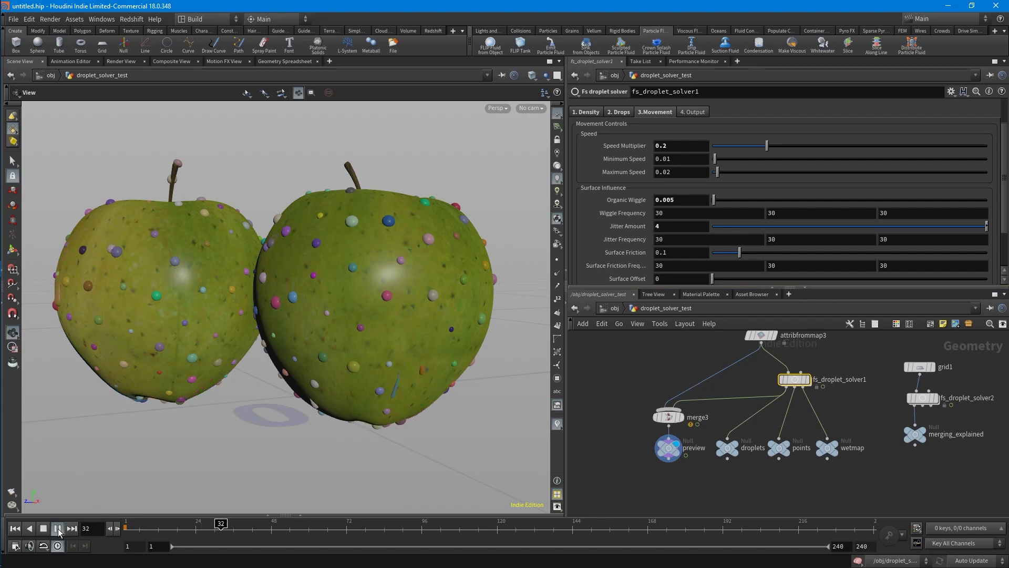
pyautogui.click(57, 528)
pyautogui.click(126, 527)
# - Set the Jitter Amount to 20, preview the simulation, and return to frame 1
pyautogui.write('0')
pyautogui.press('Return')
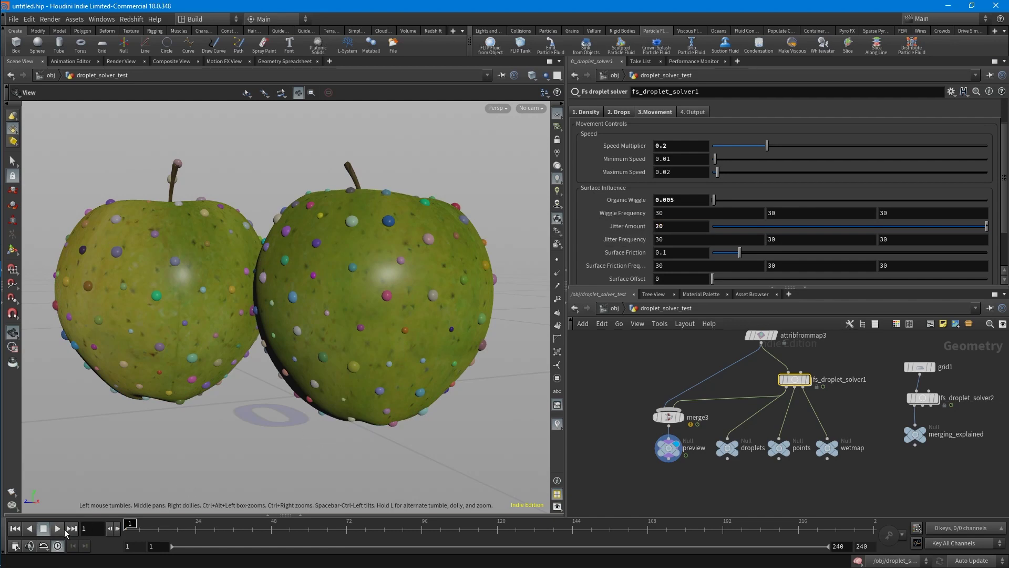
pyautogui.click(61, 529)
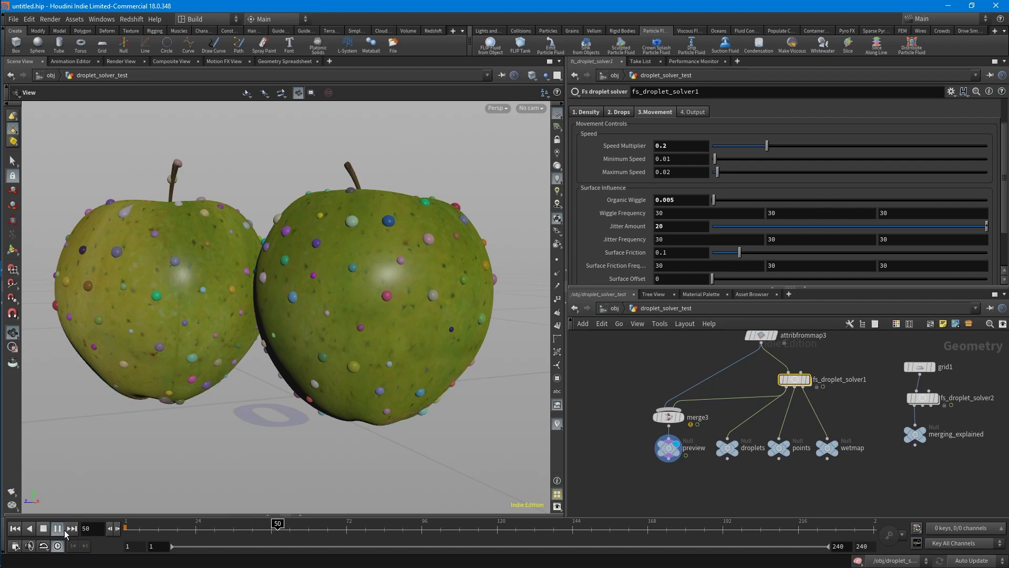
pyautogui.click(58, 527)
pyautogui.click(127, 527)
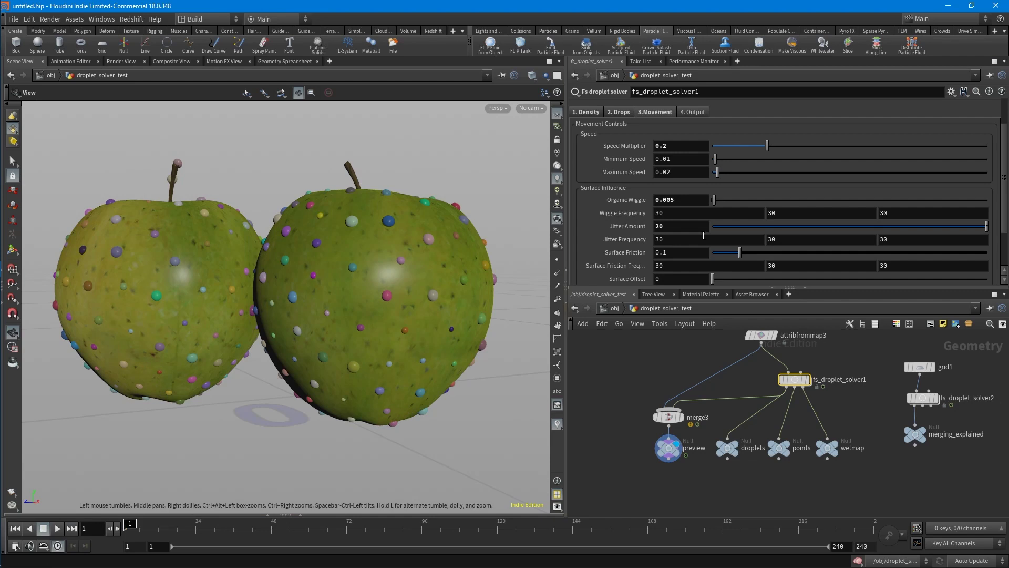
# - Set the Jitter Amount to 1 and the Surface Friction to 1, preview the simulation, and return to frame 1
pyautogui.moveTo(627, 250)
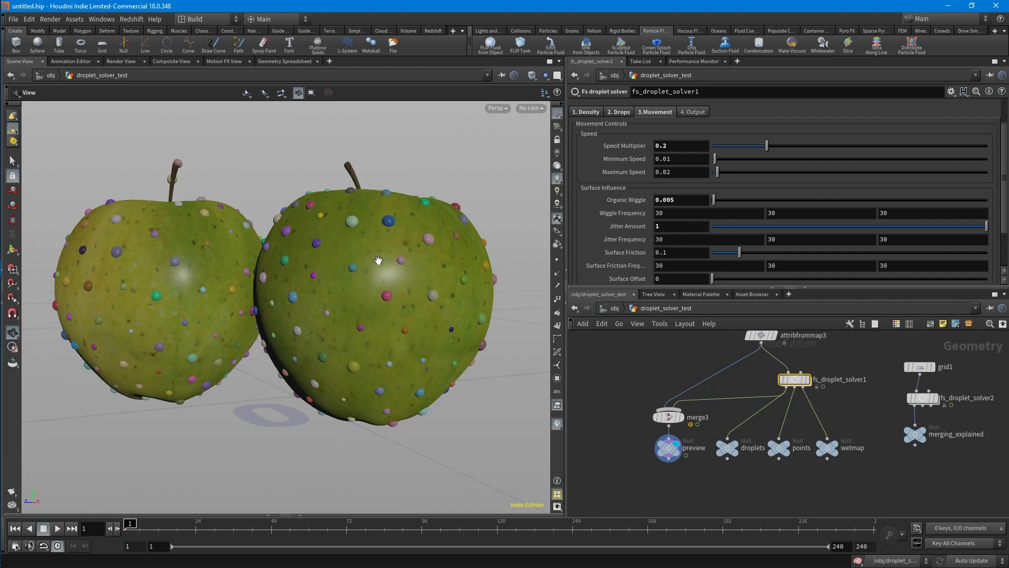
pyautogui.moveTo(675, 253); pyautogui.dragTo(610, 254)
pyautogui.write('1')
pyautogui.press('Return')
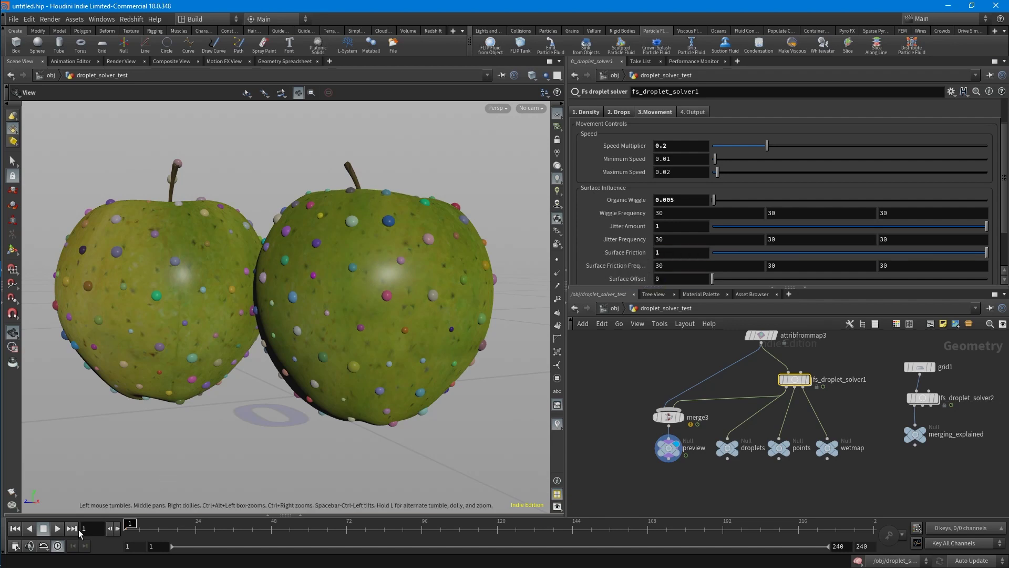
pyautogui.click(57, 528)
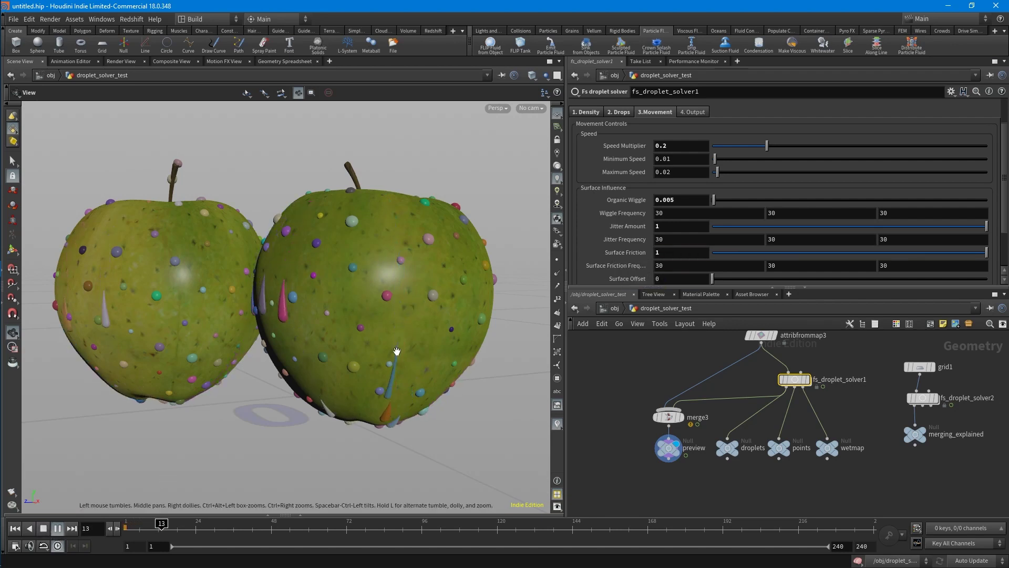
pyautogui.click(47, 528)
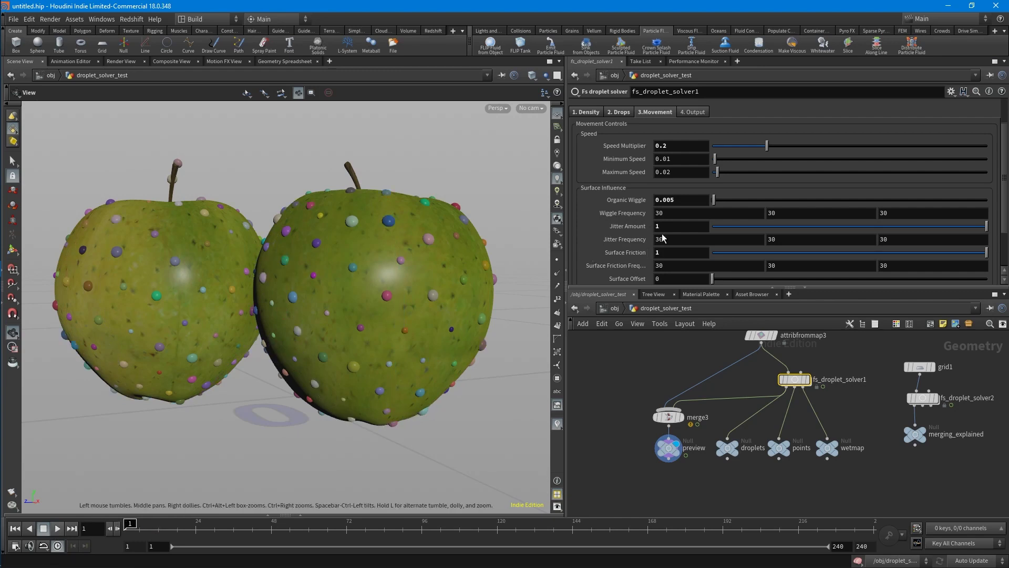
# - Try a Surface Friction of 0 by playing the simulation, and restore its default of 0.1
pyautogui.write('0')
pyautogui.press('Return')
pyautogui.click(57, 529)
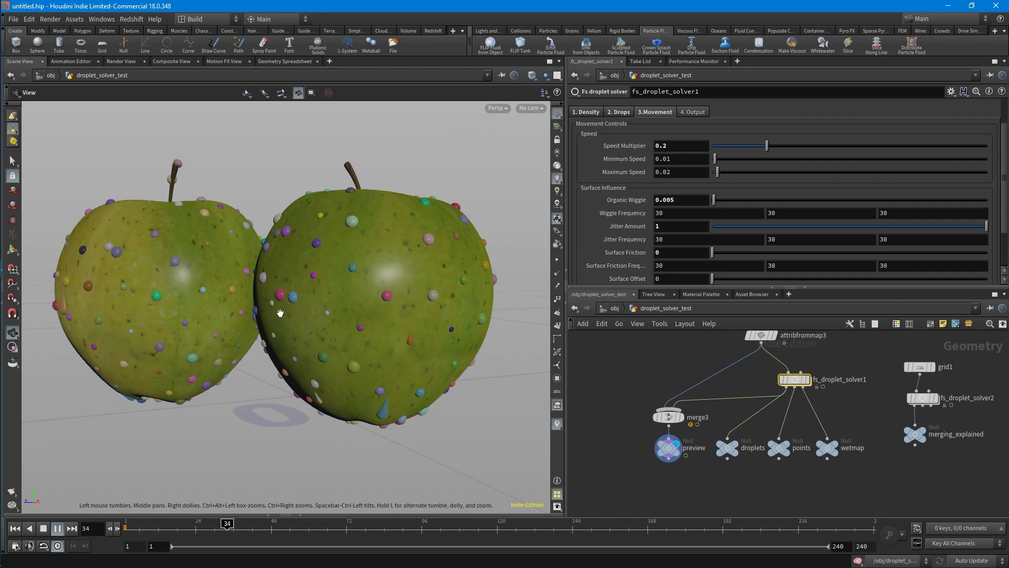
pyautogui.click(44, 531)
pyautogui.click(671, 252)
# - Set the third Wind Dir component to 1, preview the wind's effect on the droplets, and return to frame 1
pyautogui.scroll(-2, 635, 252)
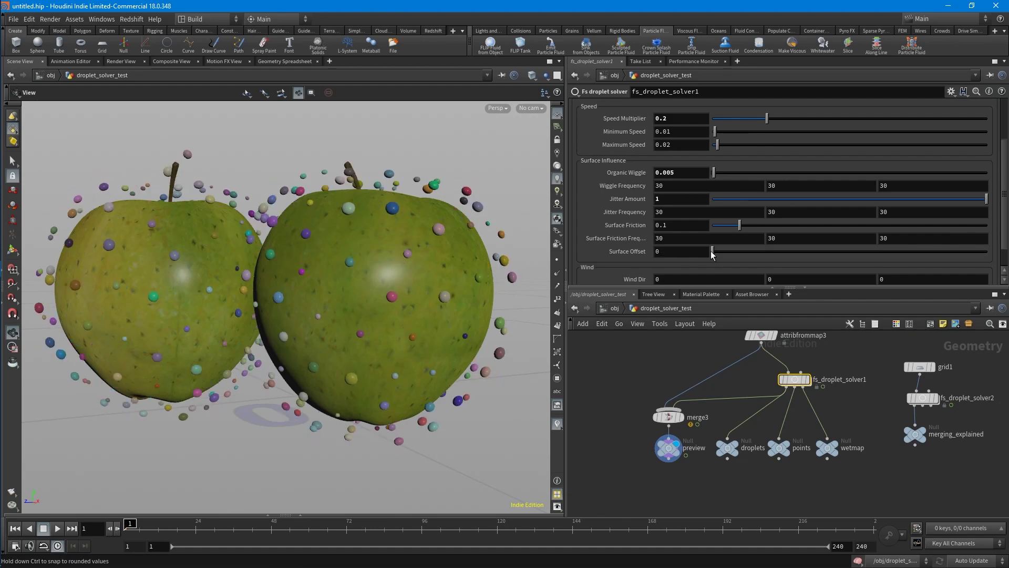
pyautogui.scroll(-1, 626, 215)
pyautogui.write('1')
pyautogui.press('Return')
pyautogui.click(58, 529)
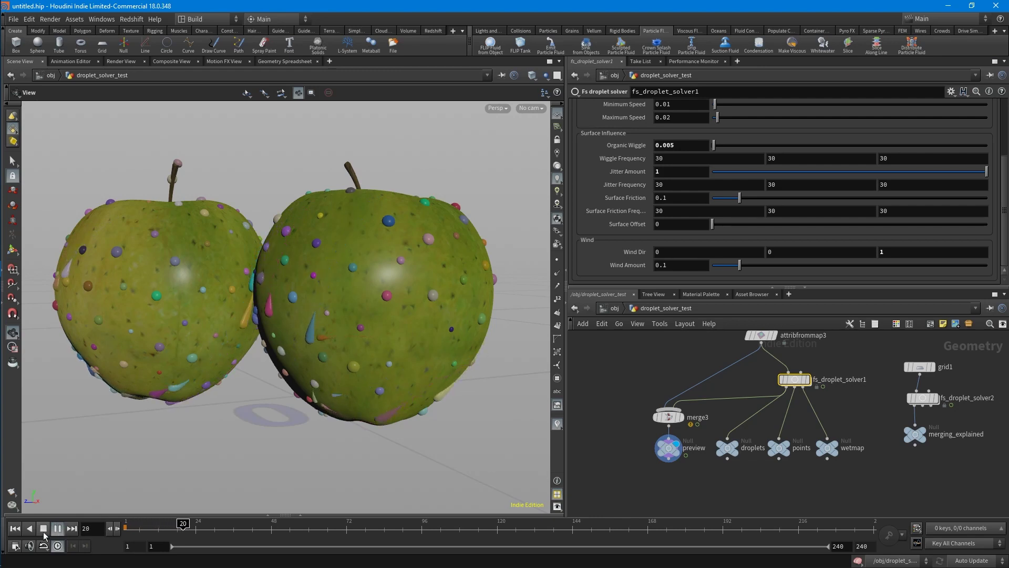
pyautogui.click(44, 529)
pyautogui.click(126, 528)
# - Open the solver's Output settings, play the simulation to frame 9, and inspect a stretched droplet on the apple up close
pyautogui.scroll(3, 612, 228)
pyautogui.scroll(-2, 612, 230)
pyautogui.scroll(2, 612, 230)
pyautogui.click(691, 126)
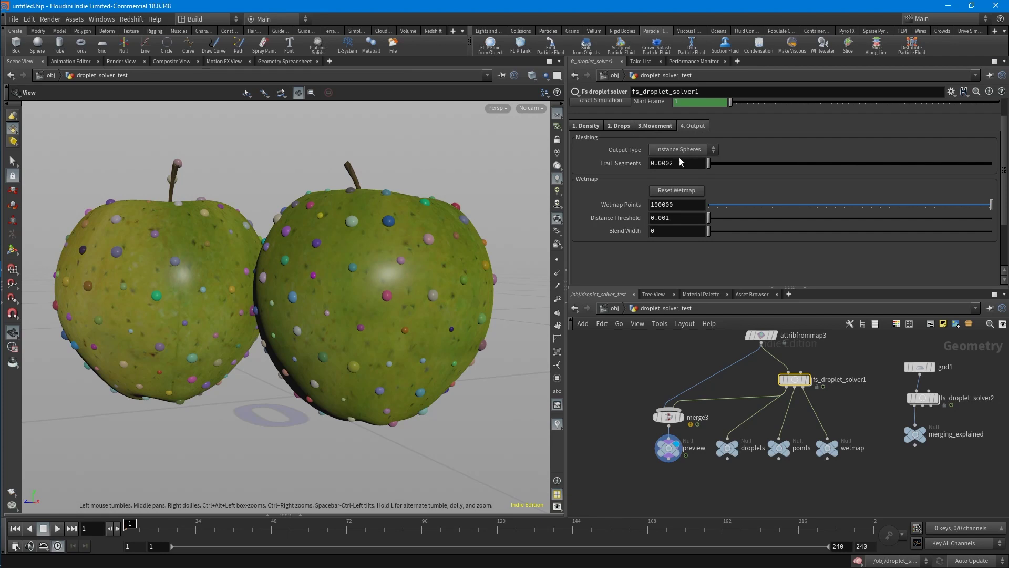
pyautogui.moveTo(273, 333); pyautogui.dragTo(370, 297)
pyautogui.click(57, 529)
pyautogui.click(44, 528)
pyautogui.moveTo(469, 340); pyautogui.dragTo(316, 359, button='middle')
pyautogui.moveTo(379, 269); pyautogui.dragTo(478, 263)
pyautogui.moveTo(477, 263); pyautogui.dragTo(282, 295, button='middle')
pyautogui.scroll(5, 286, 310)
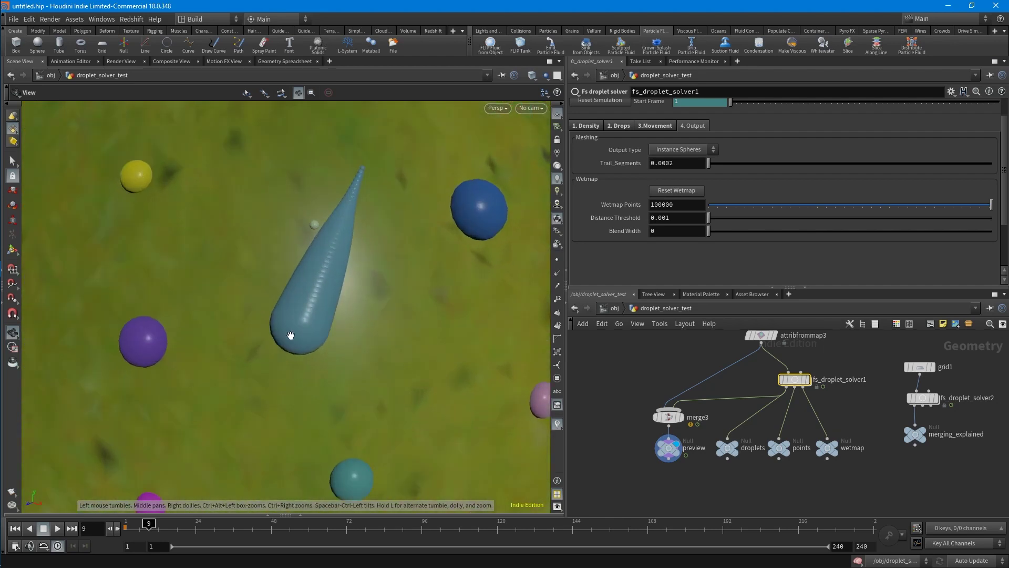
# - Inspect the points output with point markers shown, and return to the preview output with the markers hidden
pyautogui.click(782, 450)
pyautogui.click(559, 264)
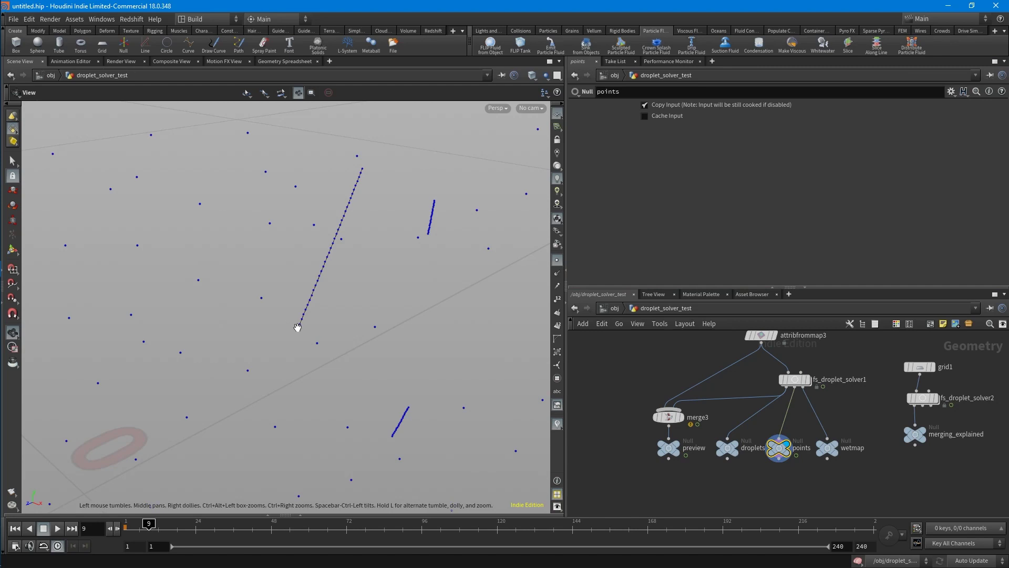
pyautogui.click(675, 446)
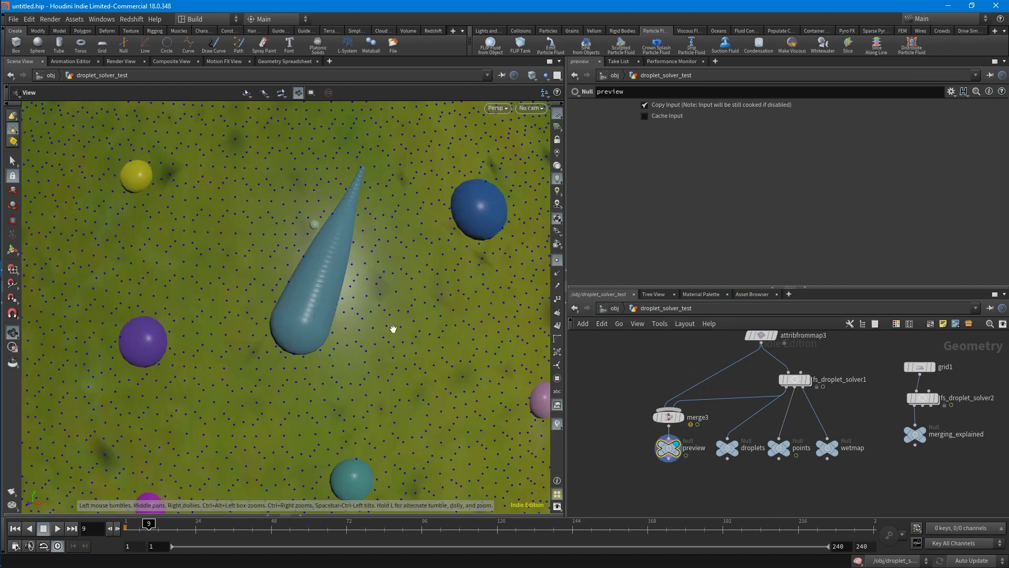
pyautogui.scroll(-1, 411, 295)
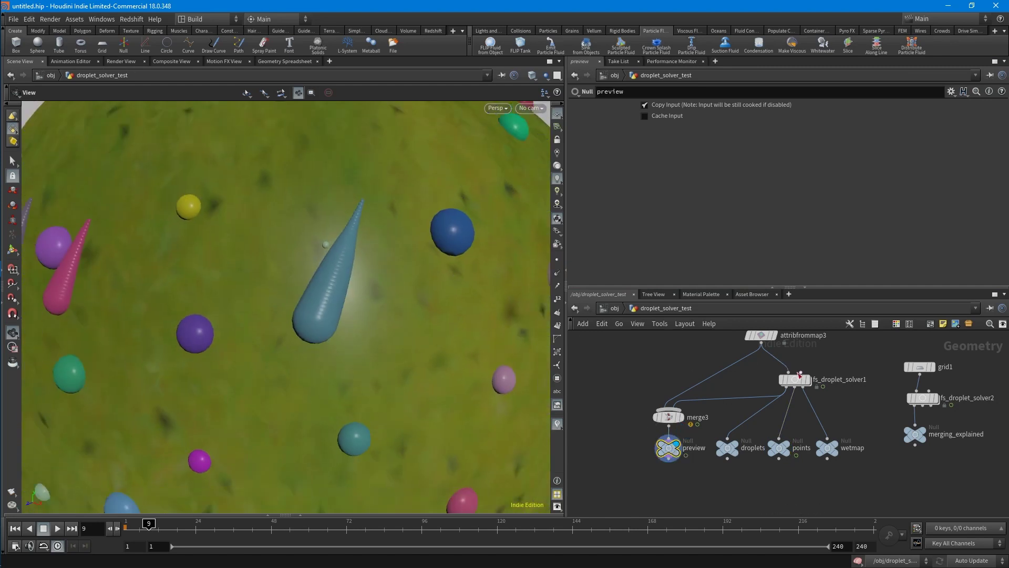
# - Set the Output Type of fs_droplet_solver1 to Polygon Mesh
pyautogui.click(794, 379)
pyautogui.scroll(-1, 381, 338)
pyautogui.moveTo(381, 338); pyautogui.dragTo(401, 308)
pyautogui.moveTo(401, 309); pyautogui.dragTo(702, 351, button='right')
pyautogui.moveTo(436, 347); pyautogui.dragTo(340, 339, button='middle')
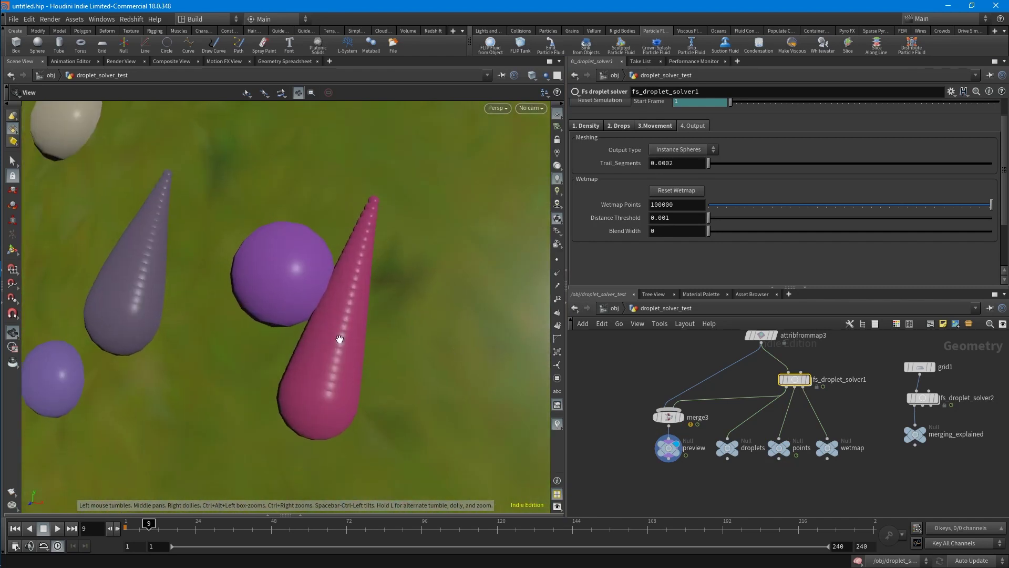
pyautogui.click(684, 153)
pyautogui.click(678, 170)
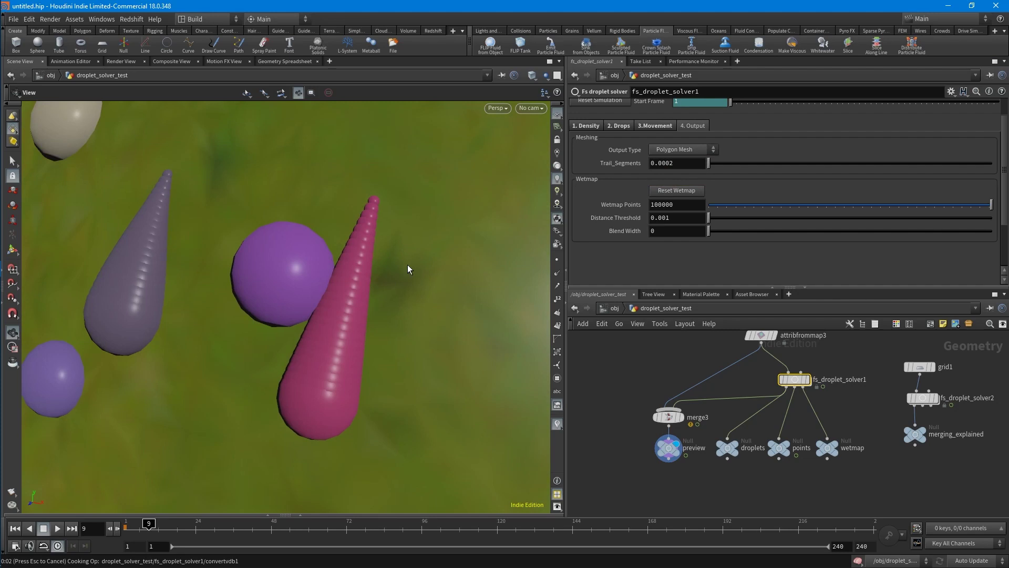
# - Examine the shape of the polygon-meshed droplets and the World Noise settings of the output
pyautogui.moveTo(441, 268); pyautogui.dragTo(388, 264, button='right')
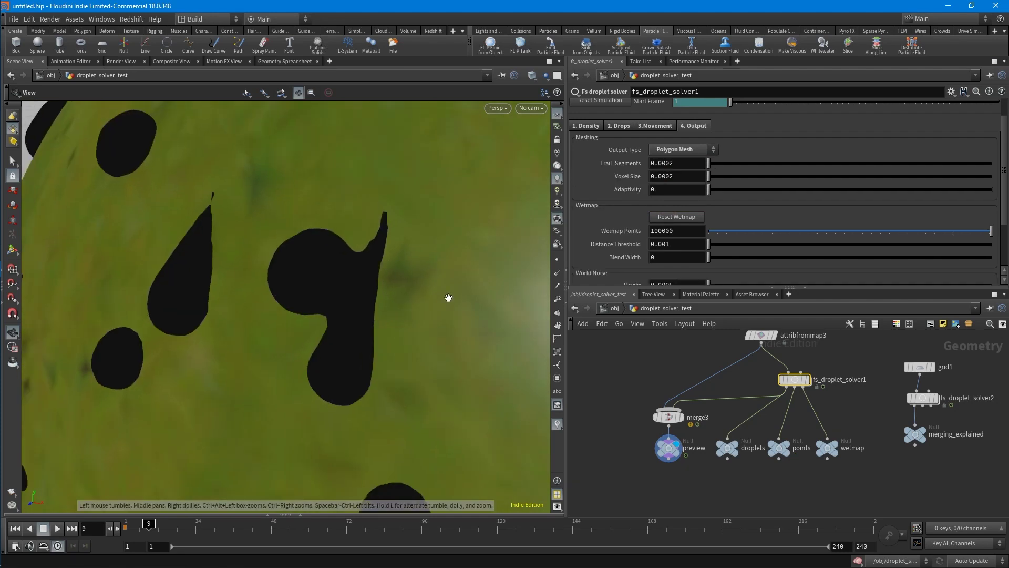
pyautogui.moveTo(443, 295); pyautogui.dragTo(373, 299, button='right')
pyautogui.moveTo(373, 300)
pyautogui.mouseDown()
pyautogui.moveTo(466, 259)
pyautogui.moveTo(394, 258)
pyautogui.mouseUp()
pyautogui.scroll(5, 395, 258)
pyautogui.moveTo(265, 267); pyautogui.dragTo(287, 239)
pyautogui.moveTo(383, 196); pyautogui.dragTo(239, 277, button='right')
pyautogui.moveTo(239, 277); pyautogui.dragTo(274, 239)
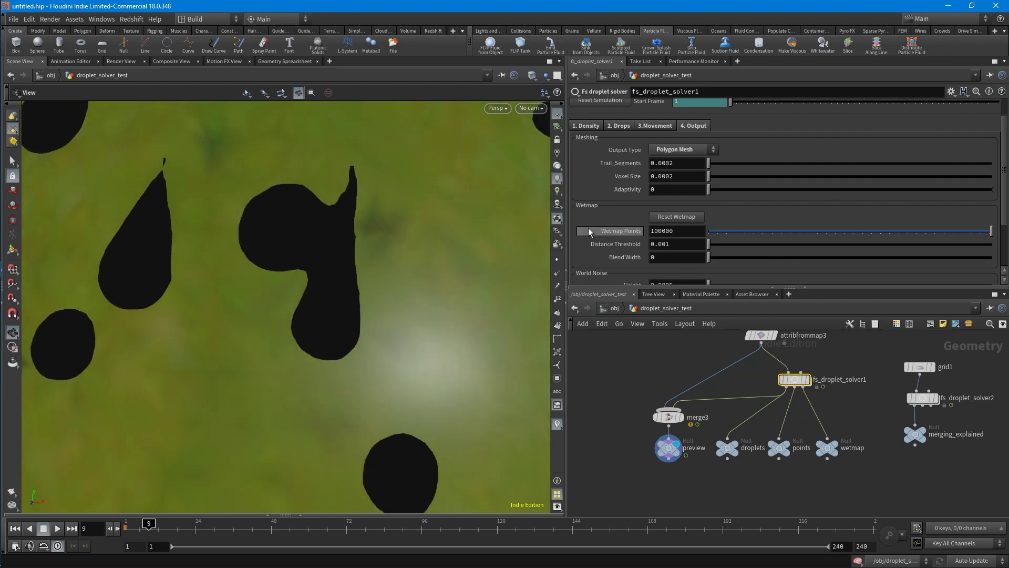
pyautogui.scroll(-2, 630, 195)
pyautogui.moveTo(353, 293); pyautogui.dragTo(393, 250, button='middle')
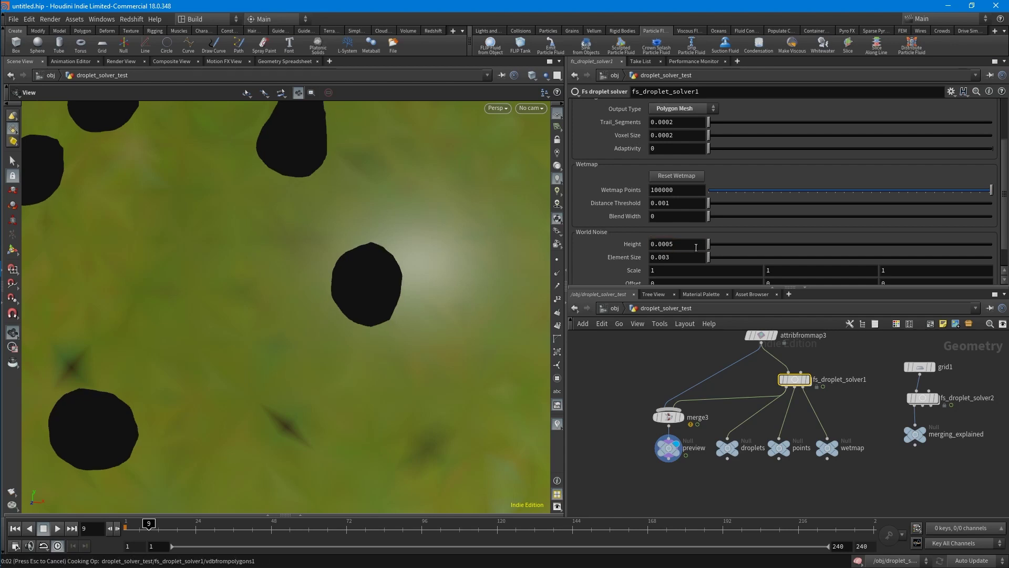
# - Set the Output Type of fs_droplet_solver1 back to Instance Spheres
pyautogui.click(681, 109)
pyautogui.click(677, 122)
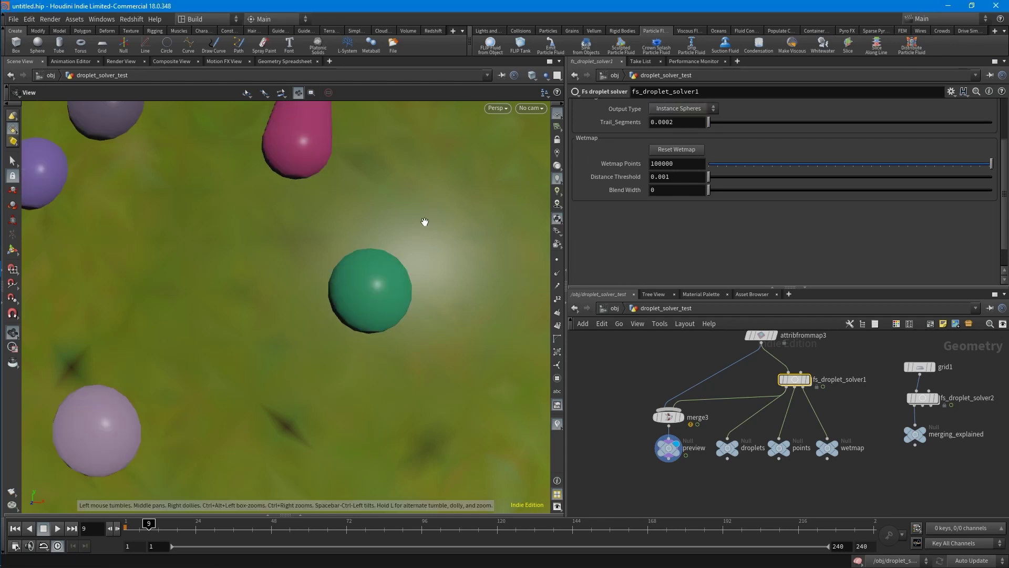
pyautogui.click(686, 108)
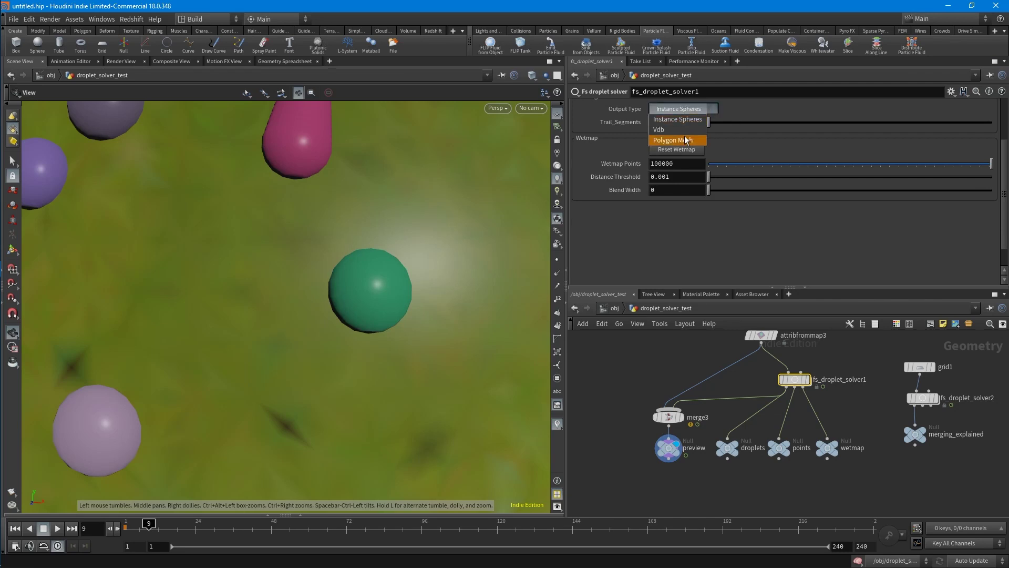
pyautogui.click(448, 200)
# - Display the merging_explained output, and return to frame 1 with the whole droplet grid in view
pyautogui.moveTo(426, 199); pyautogui.dragTo(126, 200, button='right')
pyautogui.moveTo(127, 201); pyautogui.dragTo(210, 221)
pyautogui.scroll(3, 885, 410)
pyautogui.moveTo(884, 410); pyautogui.dragTo(716, 376, button='middle')
pyautogui.click(796, 389)
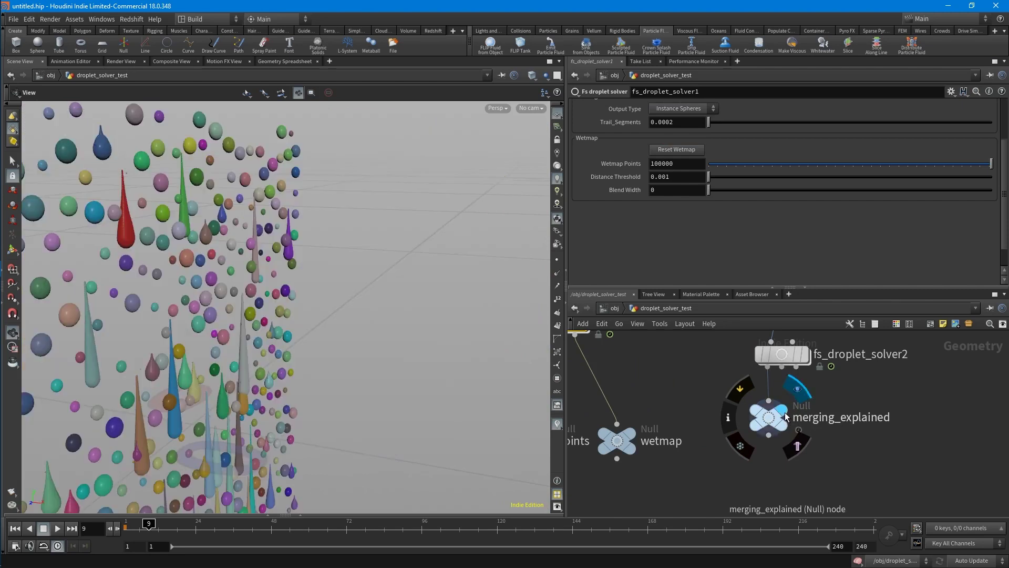
pyautogui.moveTo(400, 352); pyautogui.dragTo(273, 360)
pyautogui.moveTo(273, 361); pyautogui.dragTo(174, 399, button='right')
pyautogui.click(124, 529)
pyautogui.moveTo(232, 464); pyautogui.dragTo(288, 379)
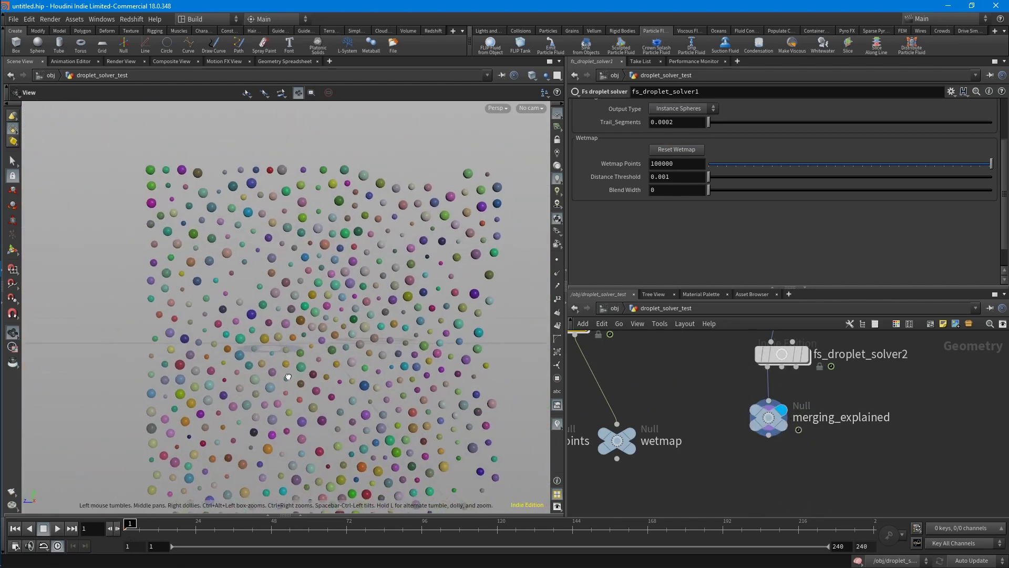
pyautogui.moveTo(288, 379); pyautogui.dragTo(273, 323, button='right')
pyautogui.moveTo(274, 323); pyautogui.dragTo(260, 325)
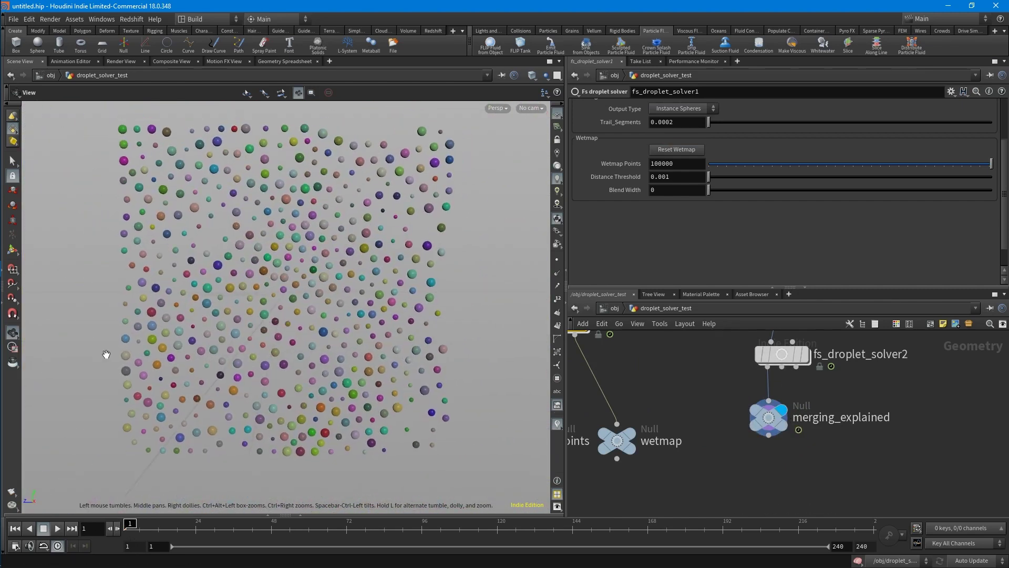
# - Play the merging example to frame 50, and scrub back through the frames to examine how droplets merge on the way down
pyautogui.click(57, 528)
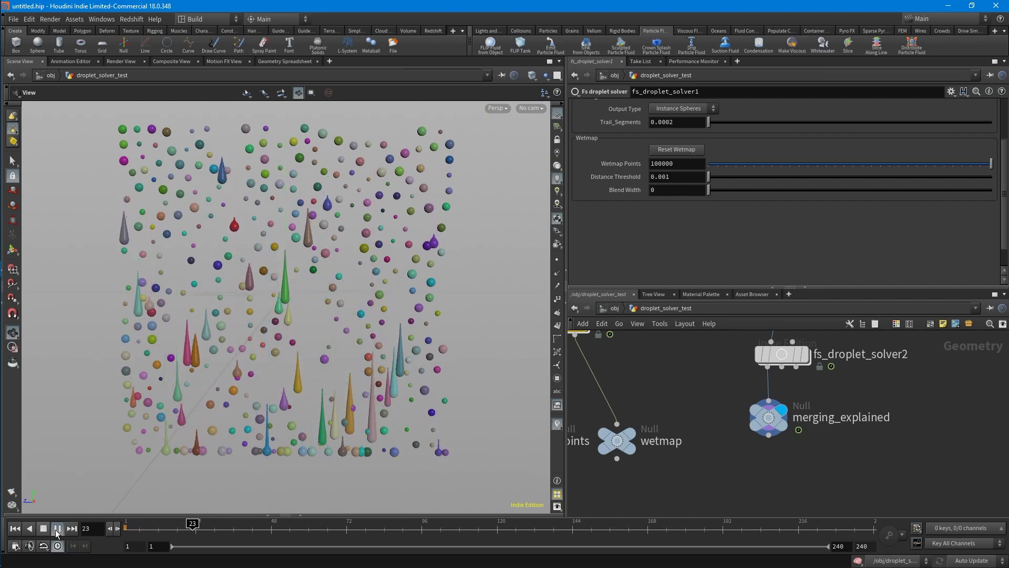
pyautogui.click(43, 530)
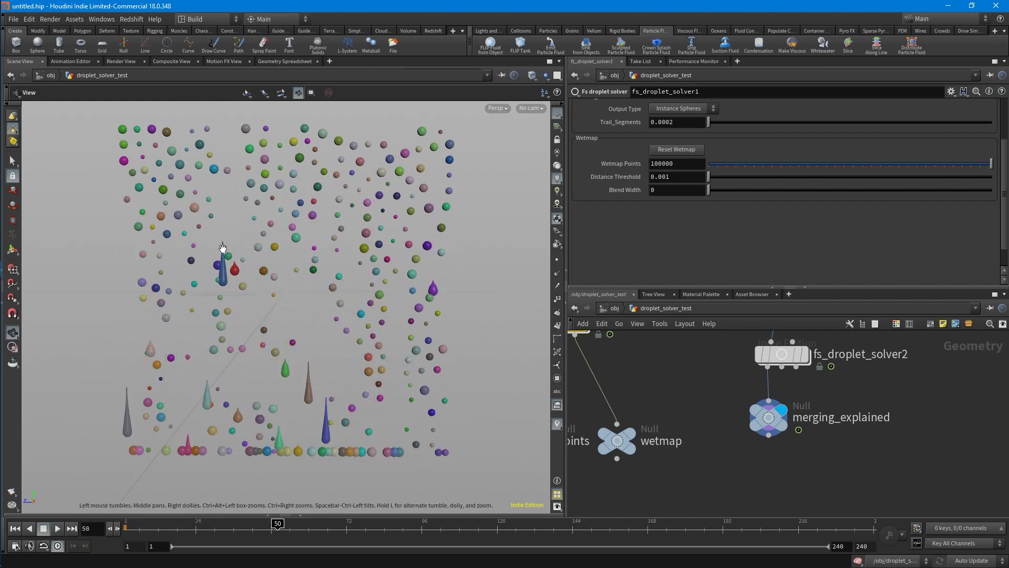
pyautogui.moveTo(157, 525)
pyautogui.mouseDown()
pyautogui.moveTo(101, 529)
pyautogui.moveTo(140, 523)
pyautogui.mouseUp()
pyautogui.moveTo(222, 464); pyautogui.dragTo(274, 320, button='right')
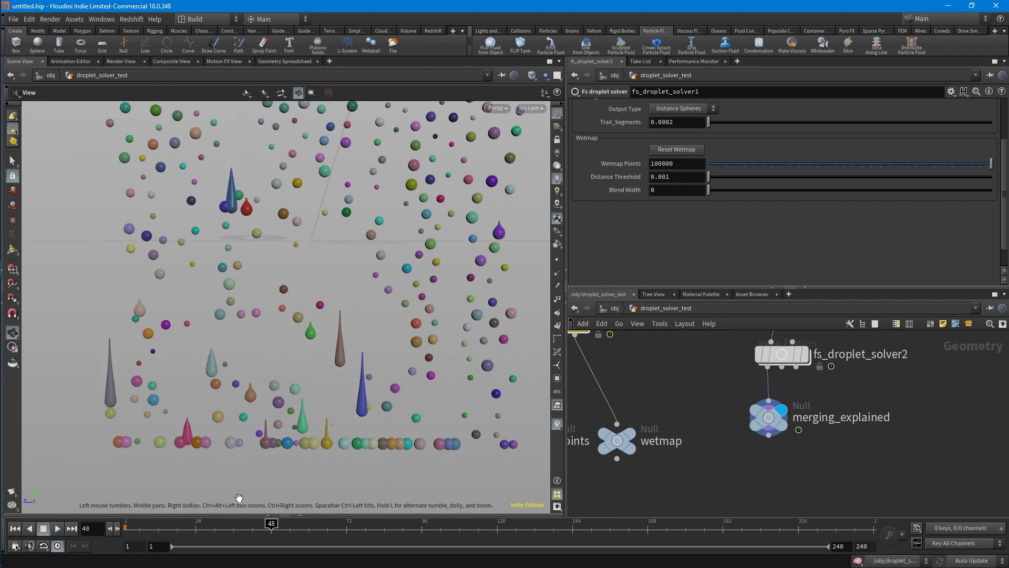
pyautogui.moveTo(367, 406); pyautogui.dragTo(329, 380, button='middle')
pyautogui.moveTo(329, 380); pyautogui.dragTo(397, 399, button='right')
pyautogui.moveTo(337, 402); pyautogui.dragTo(351, 442, button='middle')
pyautogui.moveTo(352, 441); pyautogui.dragTo(429, 342, button='right')
pyautogui.moveTo(429, 342); pyautogui.dragTo(346, 333)
pyautogui.moveTo(345, 334); pyautogui.dragTo(299, 368, button='right')
# - Replay the merging example from the start to frame 28, and examine the droplets across the grid
pyautogui.click(43, 528)
pyautogui.click(56, 529)
pyautogui.click(44, 528)
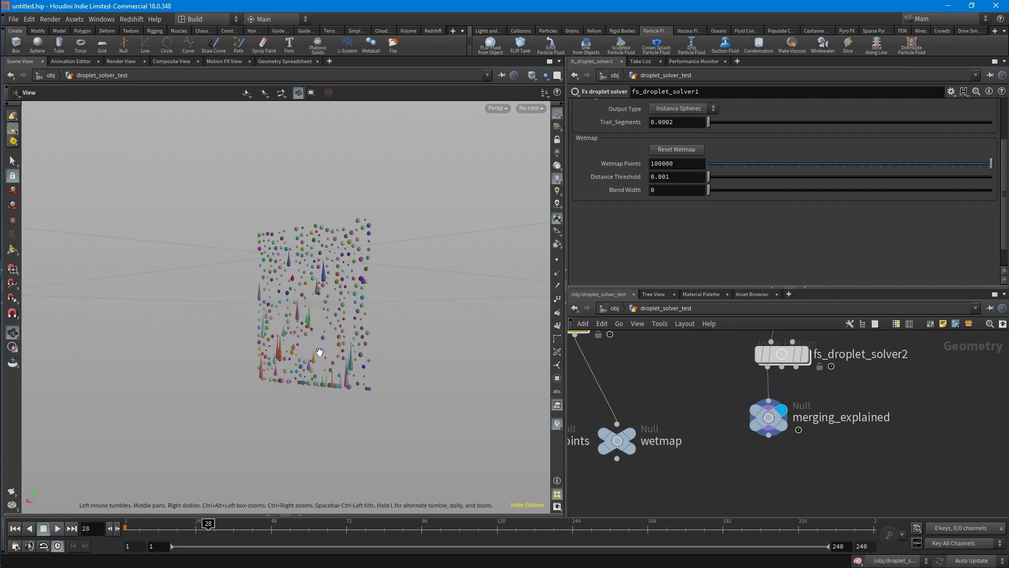
pyautogui.scroll(5, 284, 277)
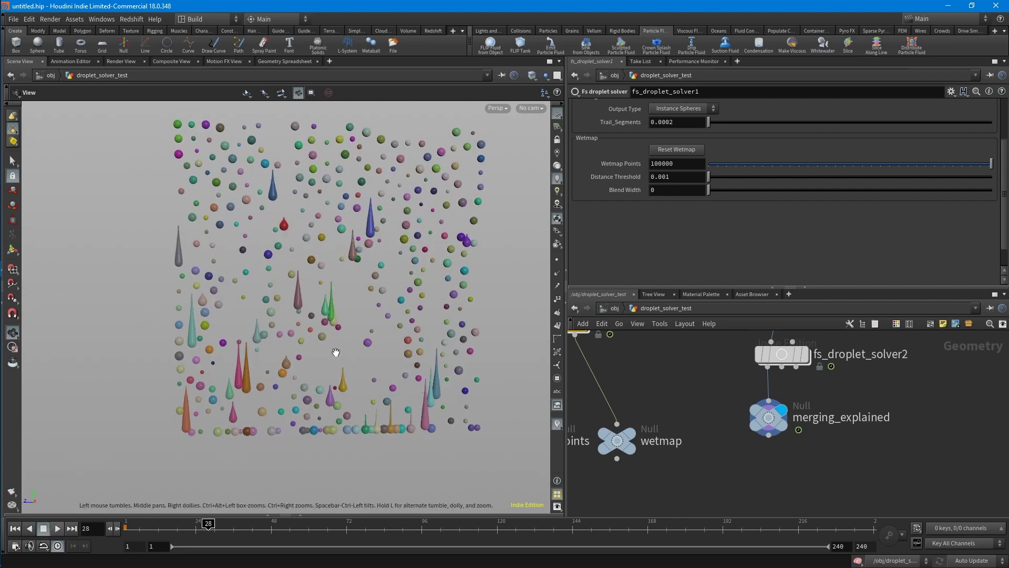
pyautogui.moveTo(689, 390); pyautogui.dragTo(677, 463, button='middle')
pyautogui.moveTo(358, 350); pyautogui.dragTo(313, 364, button='middle')
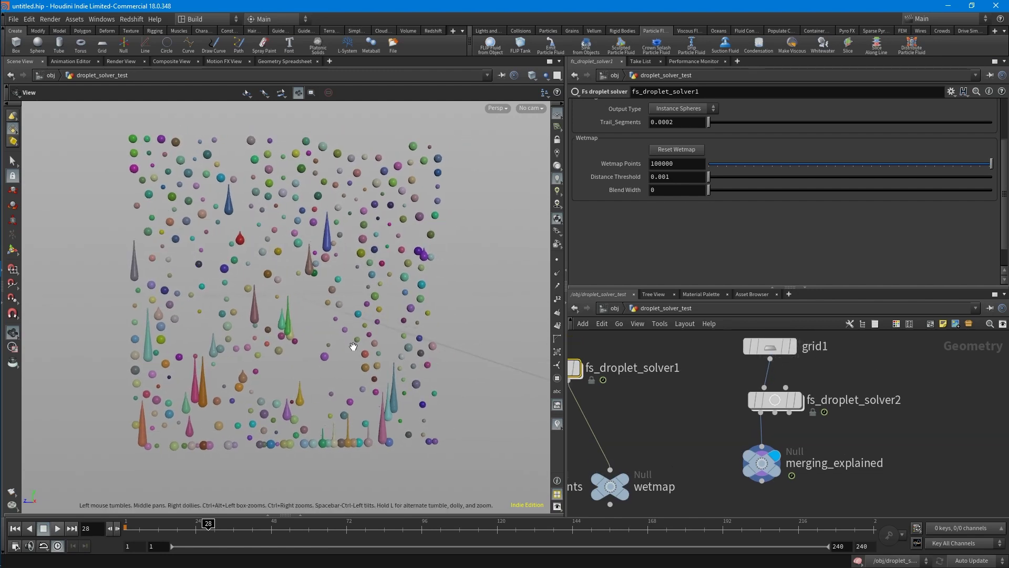
pyautogui.moveTo(337, 344); pyautogui.dragTo(329, 370)
pyautogui.moveTo(329, 369); pyautogui.dragTo(224, 421, button='right')
# - Return to frame 1 and review the Drops, Movement, Output and Density settings of fs_droplet_solver2
pyautogui.click(15, 528)
pyautogui.click(775, 400)
pyautogui.scroll(2, 625, 109)
pyautogui.click(617, 140)
pyautogui.click(651, 140)
pyautogui.click(685, 139)
pyautogui.click(587, 139)
# - Play the merging example to frame 10, and inspect the stretched and round droplets up close
pyautogui.moveTo(331, 347); pyautogui.dragTo(291, 310)
pyautogui.click(57, 528)
pyautogui.click(44, 528)
pyautogui.scroll(10, 325, 385)
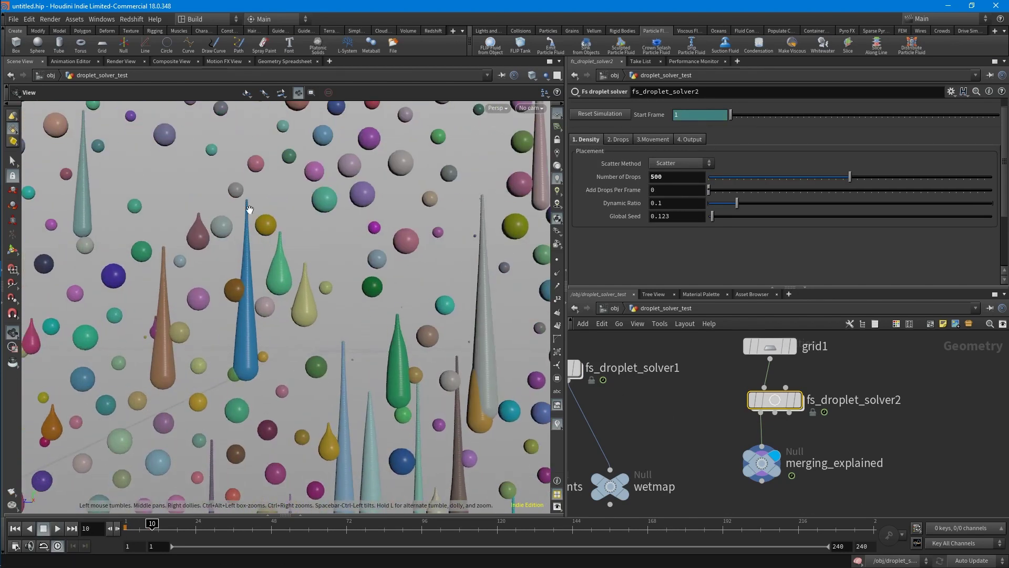
pyautogui.scroll(-10, 237, 371)
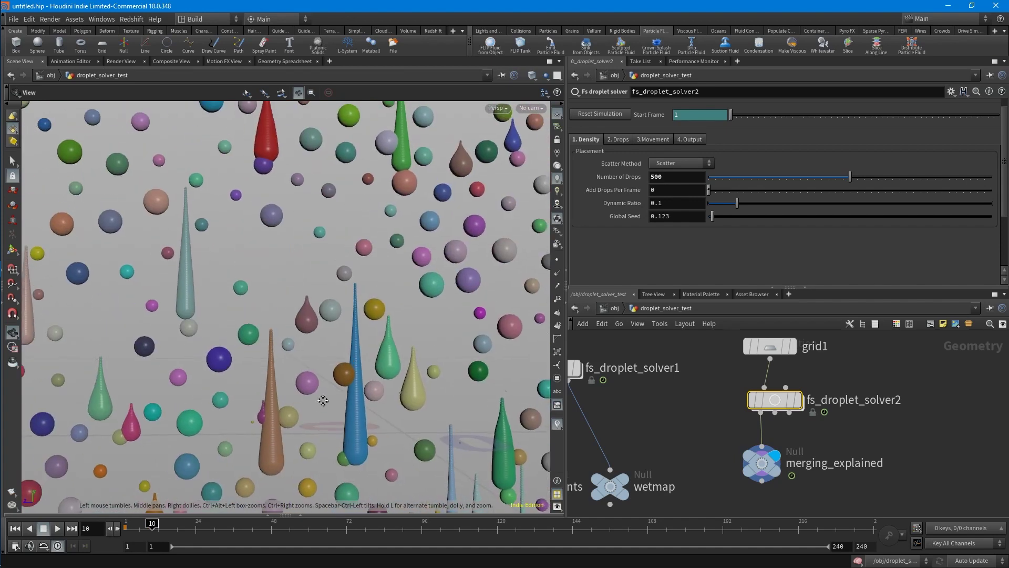
pyautogui.scroll(-5, 370, 390)
pyautogui.moveTo(345, 380); pyautogui.dragTo(277, 333)
pyautogui.scroll(-2, 279, 375)
pyautogui.moveTo(279, 375); pyautogui.dragTo(247, 376)
pyautogui.moveTo(643, 473); pyautogui.dragTo(698, 455, button='middle')
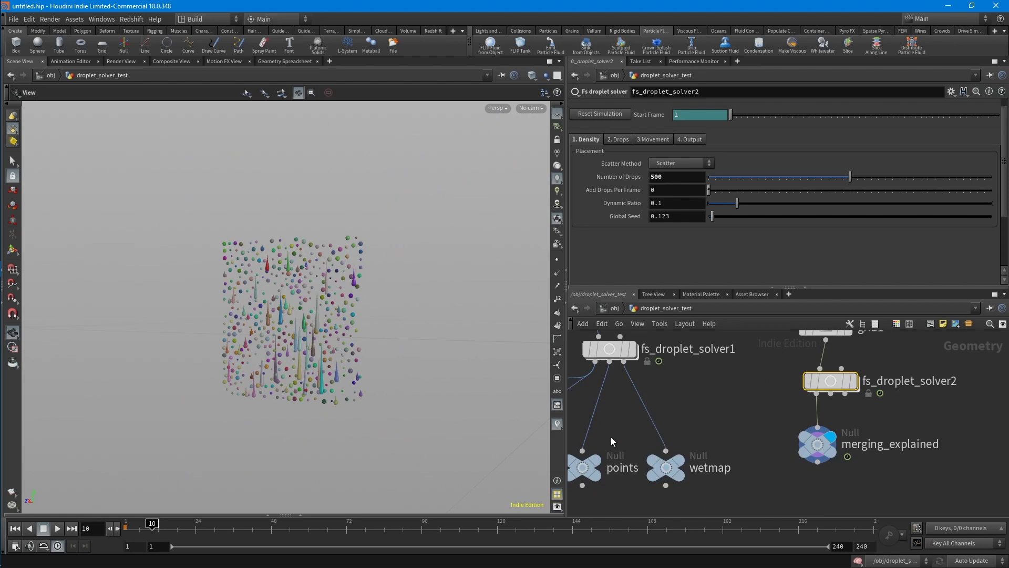
# - Display the droplets, points and wetmap outputs of fs_droplet_solver1 one after another
pyautogui.moveTo(612, 432); pyautogui.dragTo(748, 462, button='middle')
pyautogui.click(746, 379)
pyautogui.moveTo(731, 398); pyautogui.dragTo(750, 382, button='middle')
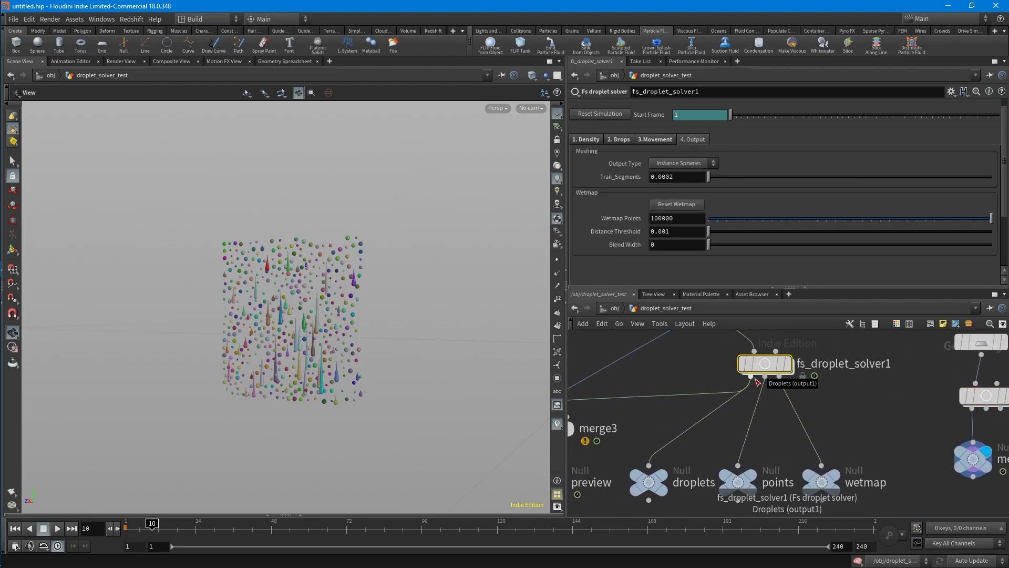
pyautogui.moveTo(703, 462); pyautogui.dragTo(704, 428, button='middle')
pyautogui.click(661, 441)
pyautogui.scroll(5, 263, 318)
pyautogui.click(751, 440)
pyautogui.click(753, 442)
pyautogui.click(852, 419)
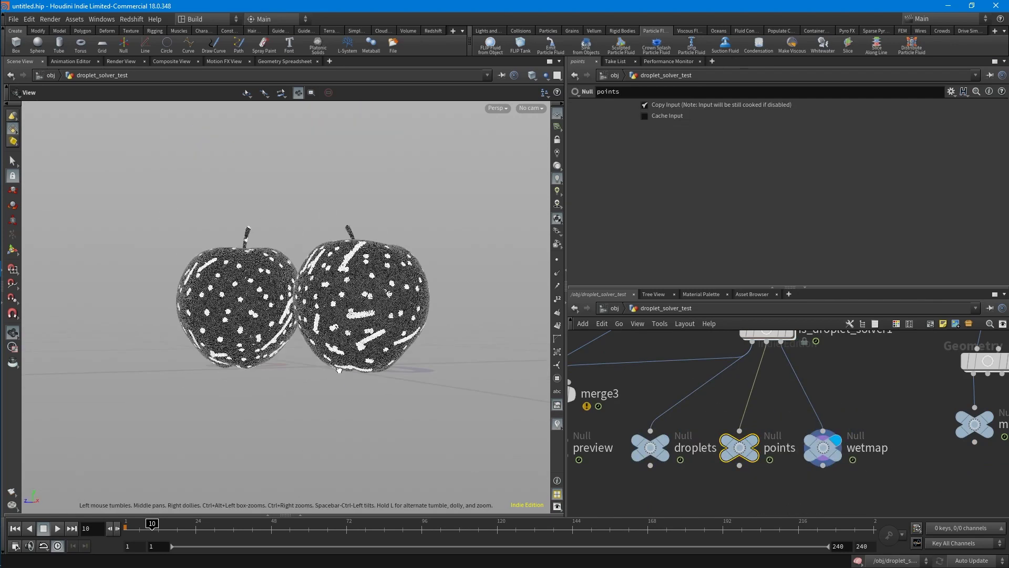
# - Play the wetmap on the apples up to frame 17, and open the parameters of fs_droplet_solver1
pyautogui.click(56, 528)
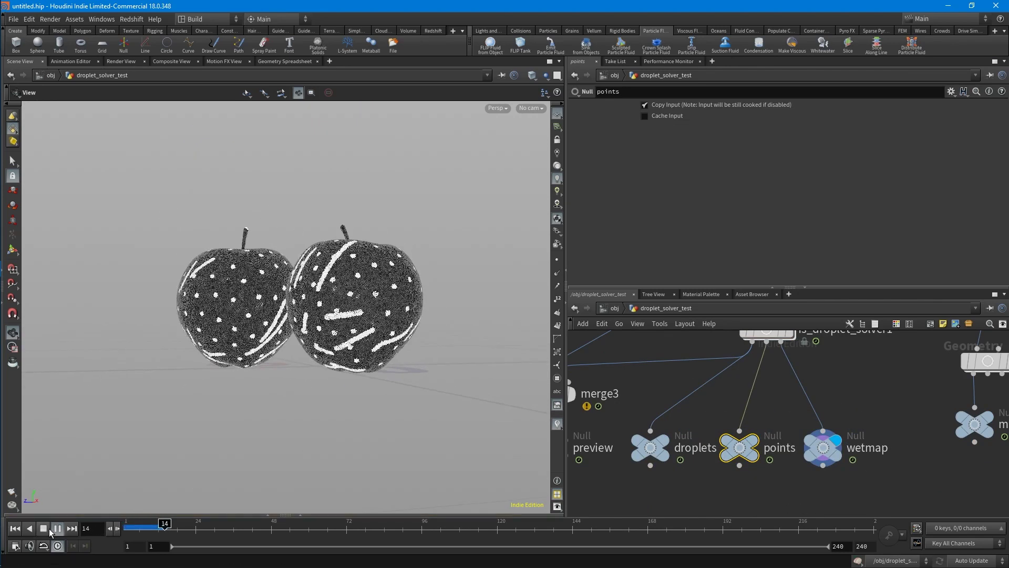
pyautogui.click(46, 528)
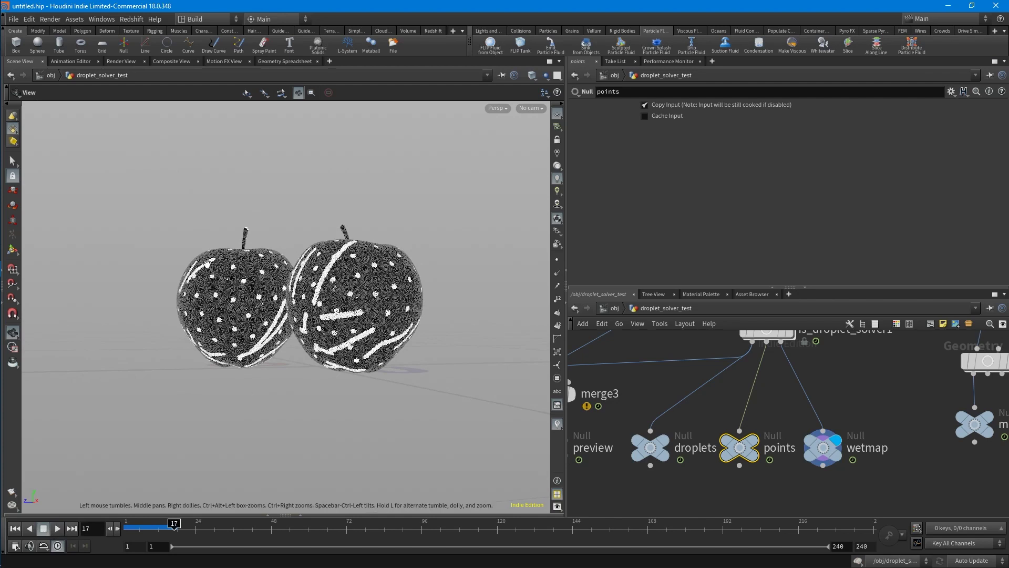
pyautogui.scroll(-5, 846, 417)
pyautogui.click(748, 384)
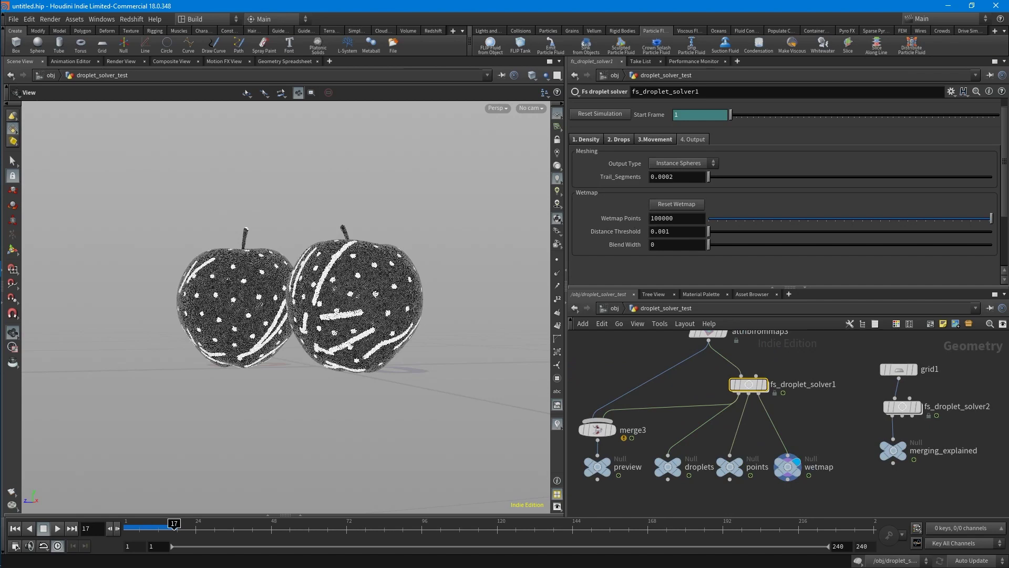